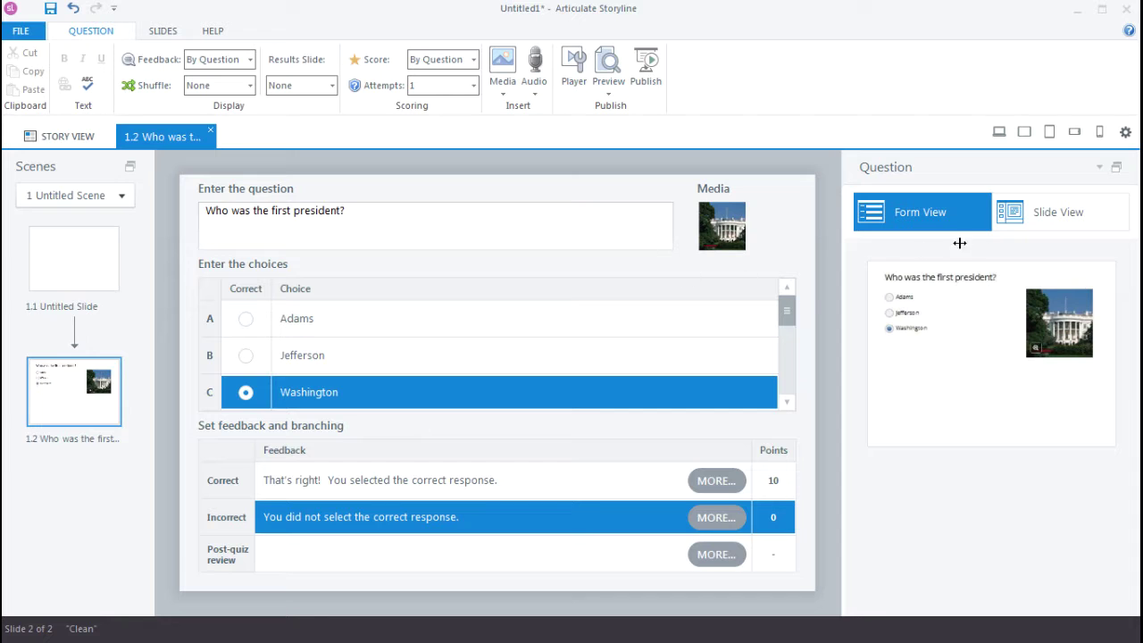
click(1033, 207)
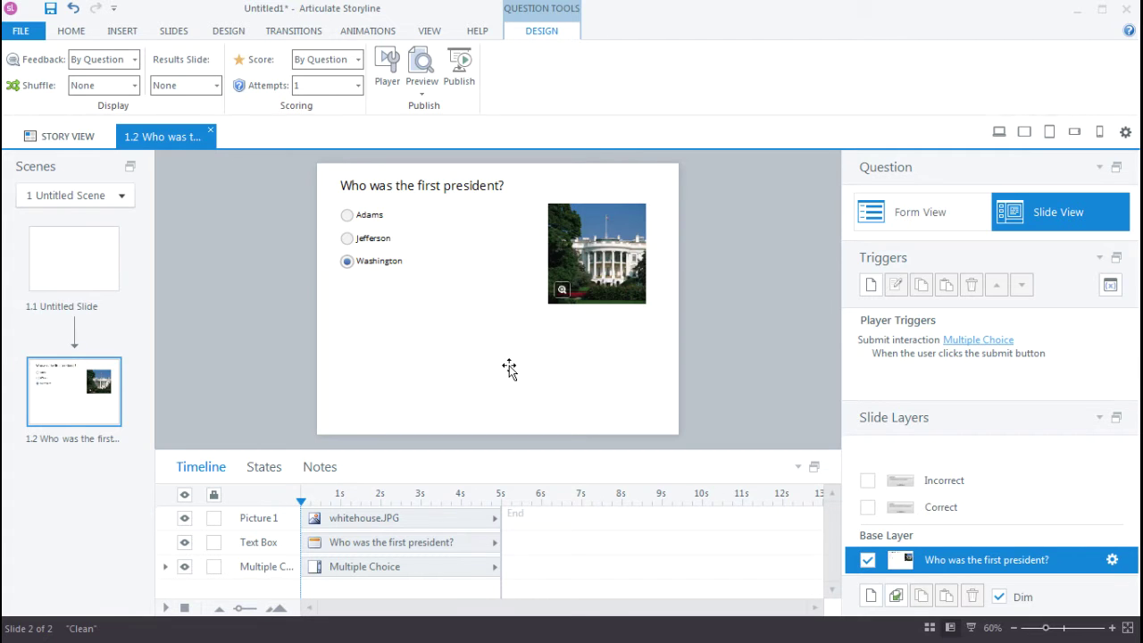
click(434, 189)
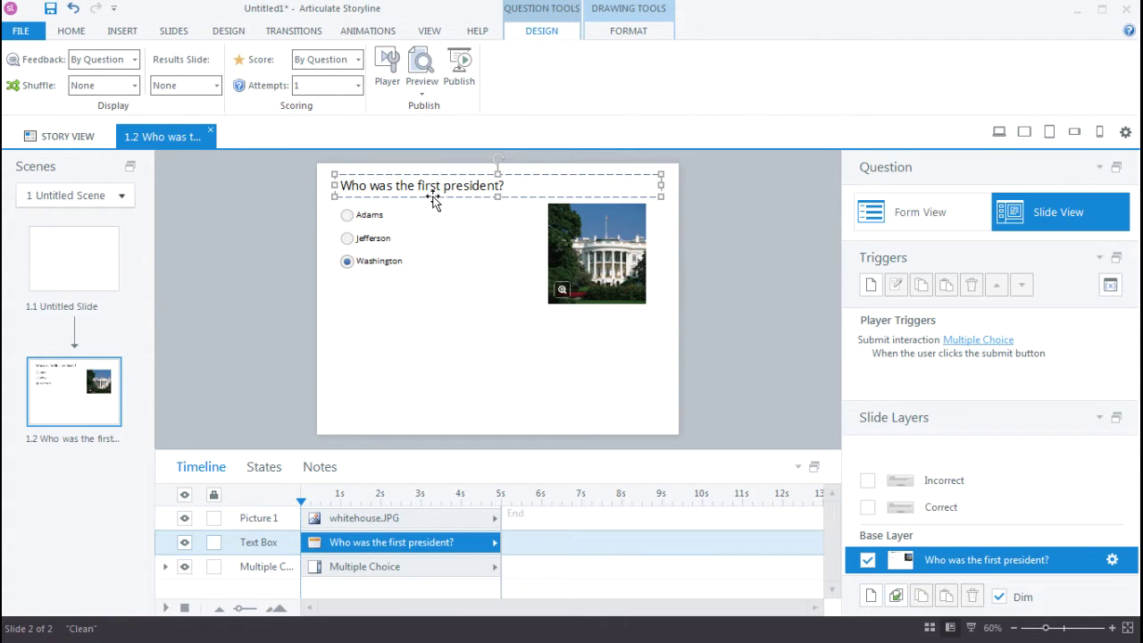
drag(435, 198, 430, 186)
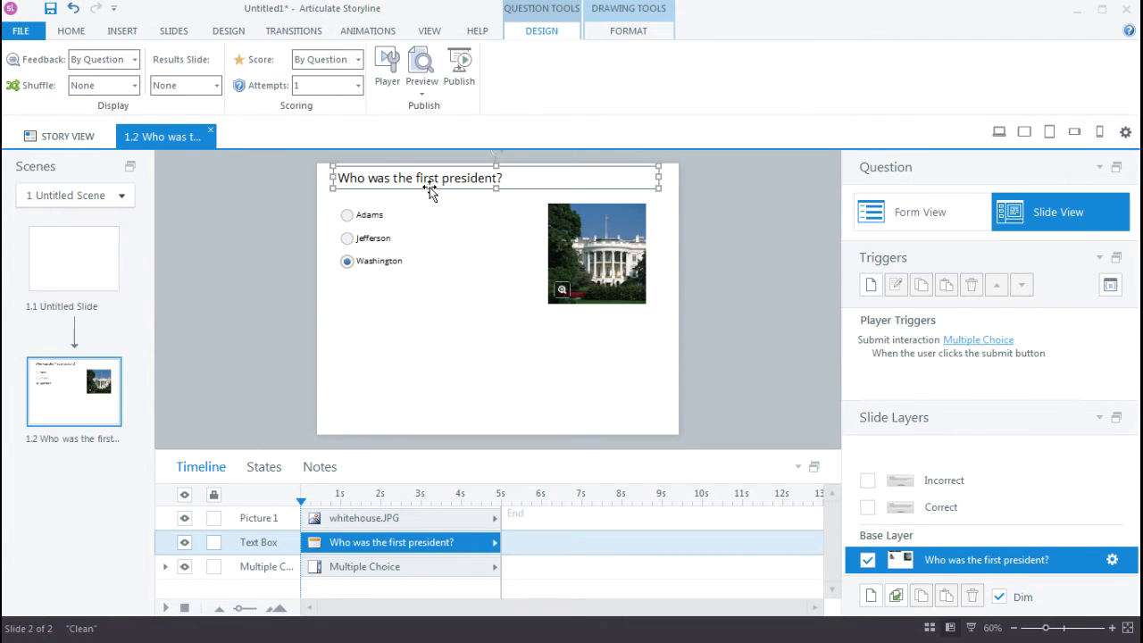
click(389, 238)
click(568, 259)
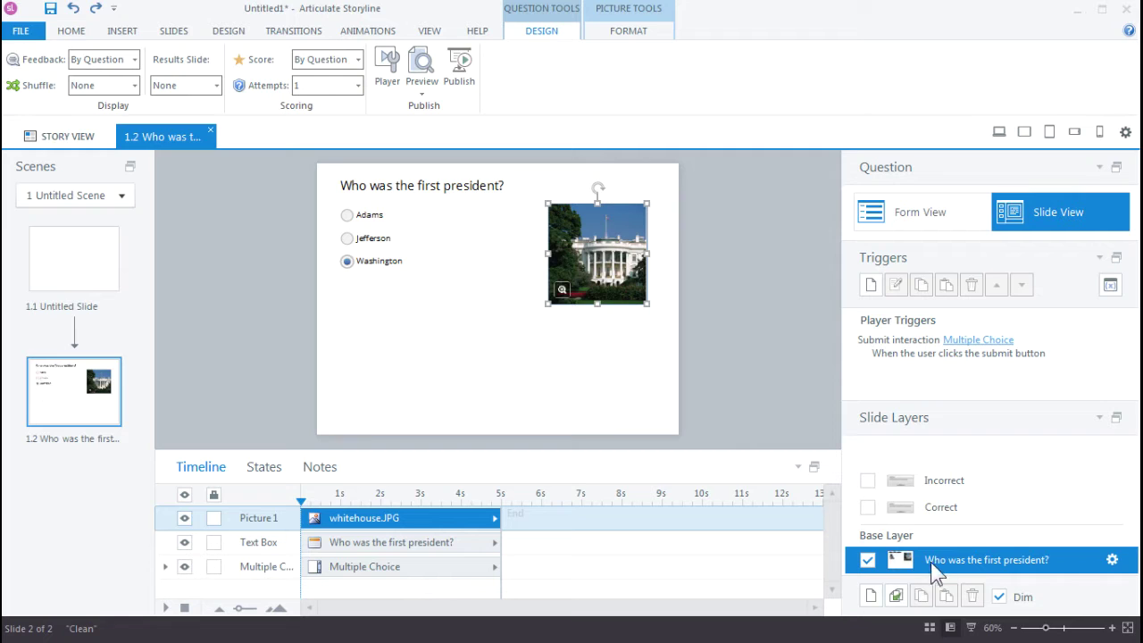
click(971, 511)
click(982, 483)
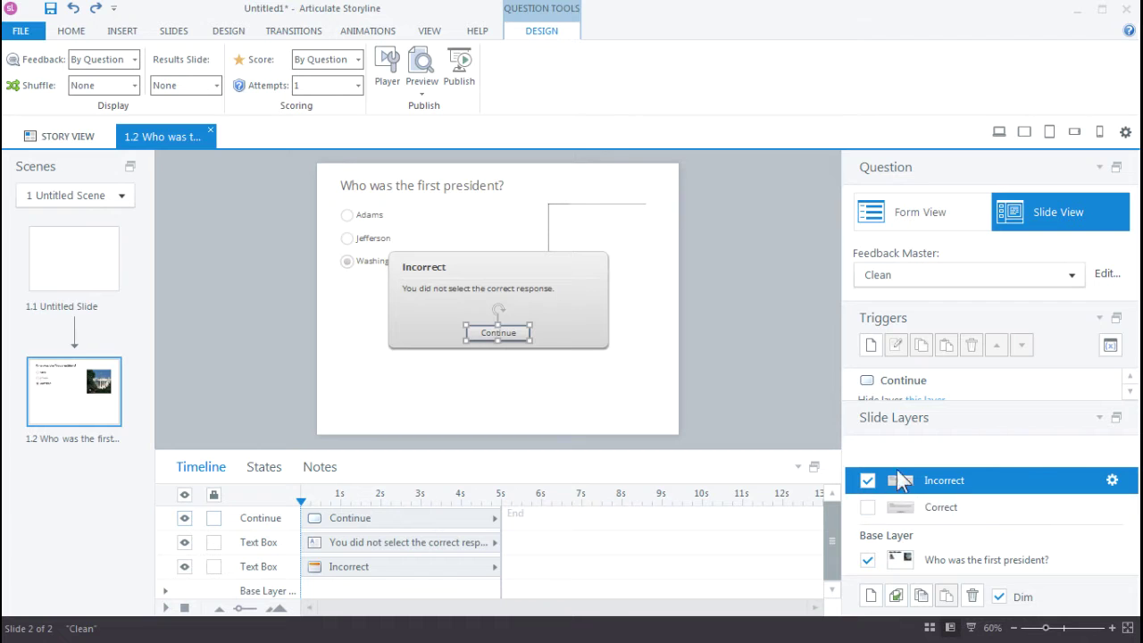
click(949, 557)
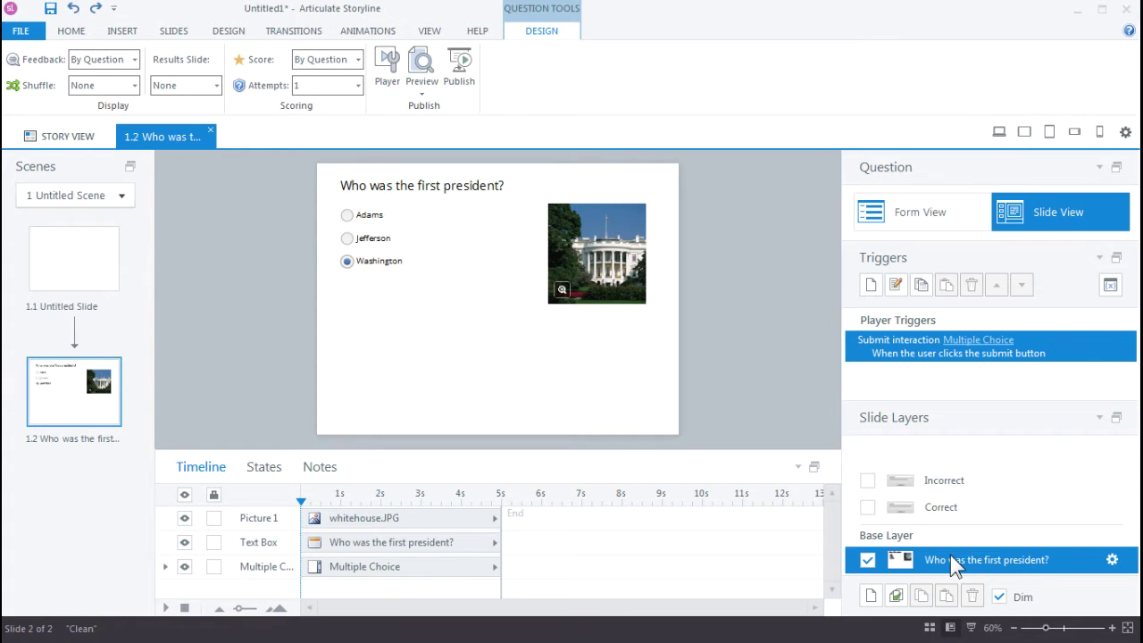
Step: Delete the White House picture and then its leftover empty picture placeholder
click(582, 259)
key(Delete)
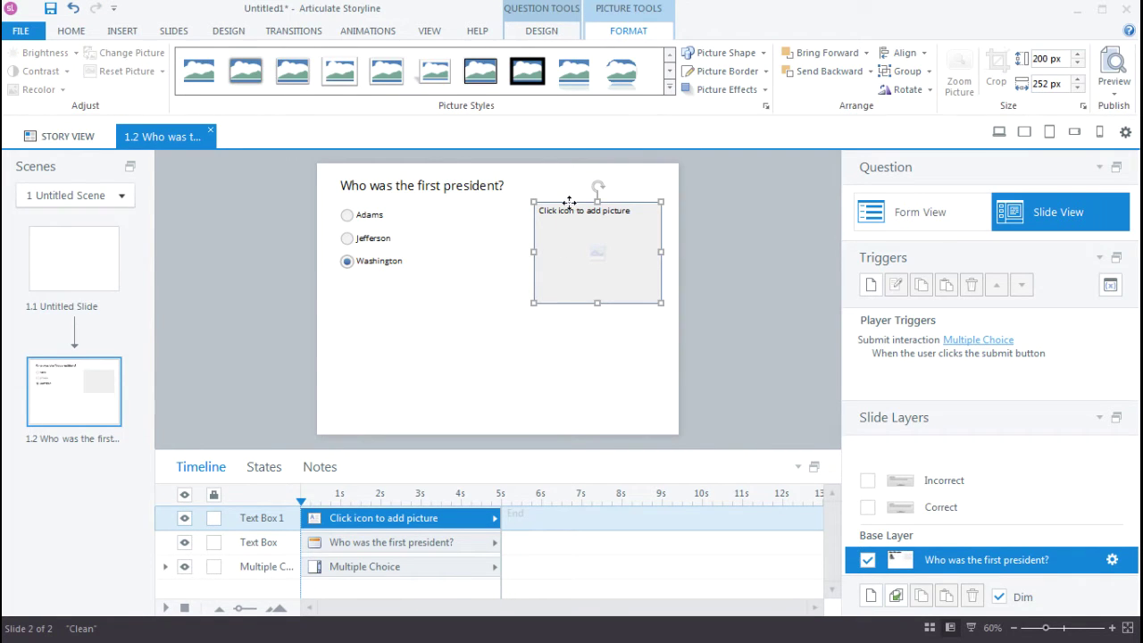
key(Delete)
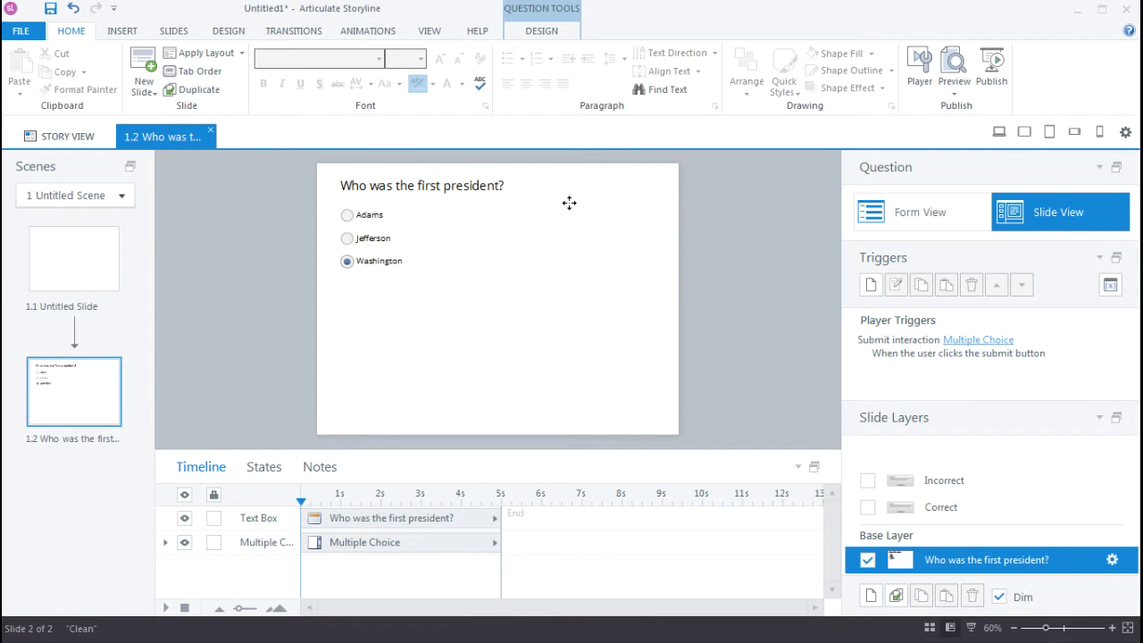
Step: Widen the Multiple Choice answer group toward the slide's right edge
click(404, 225)
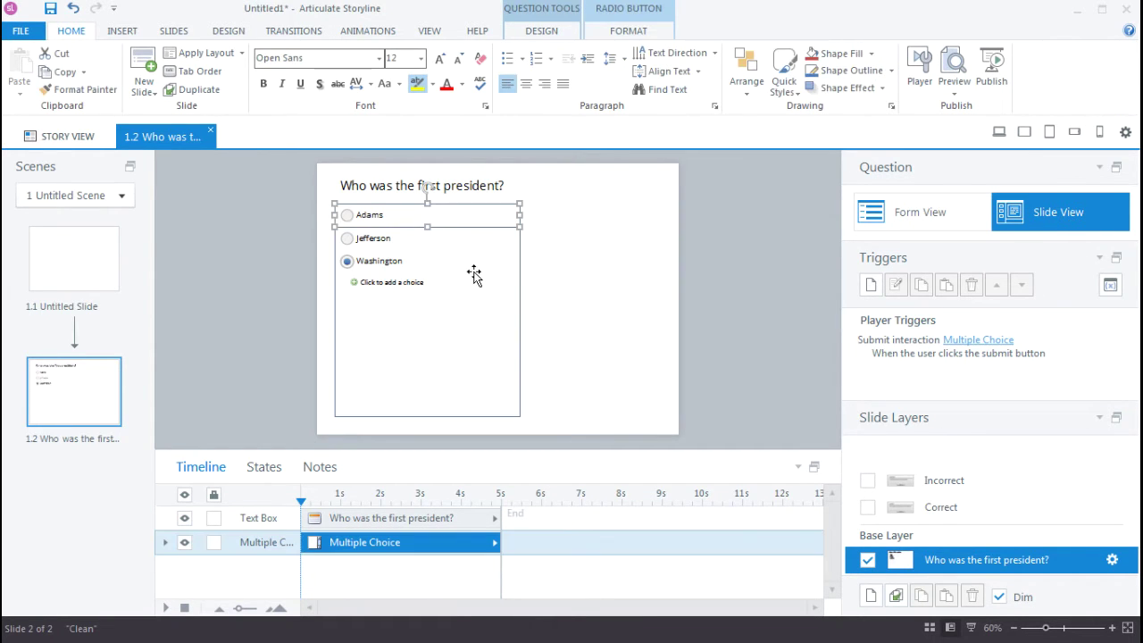
click(377, 240)
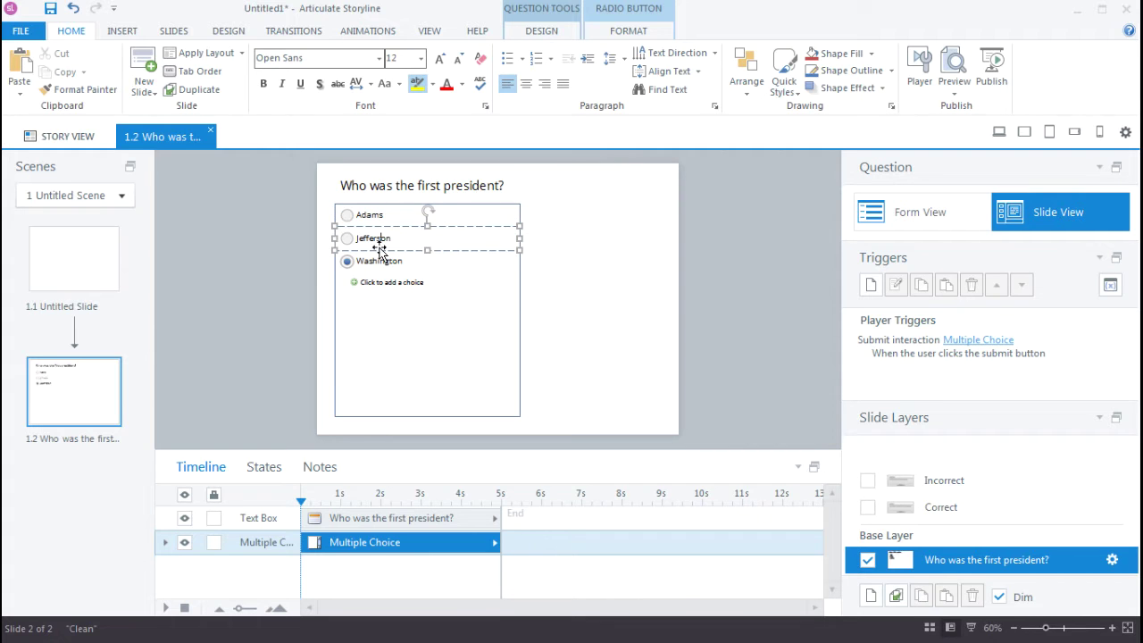
click(382, 265)
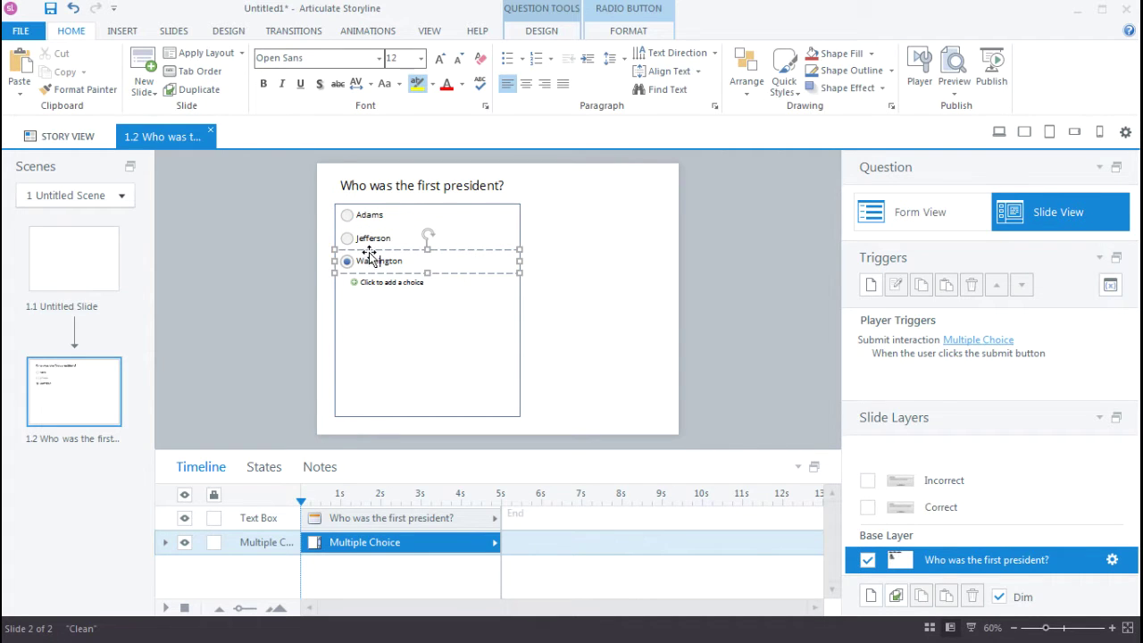
click(483, 200)
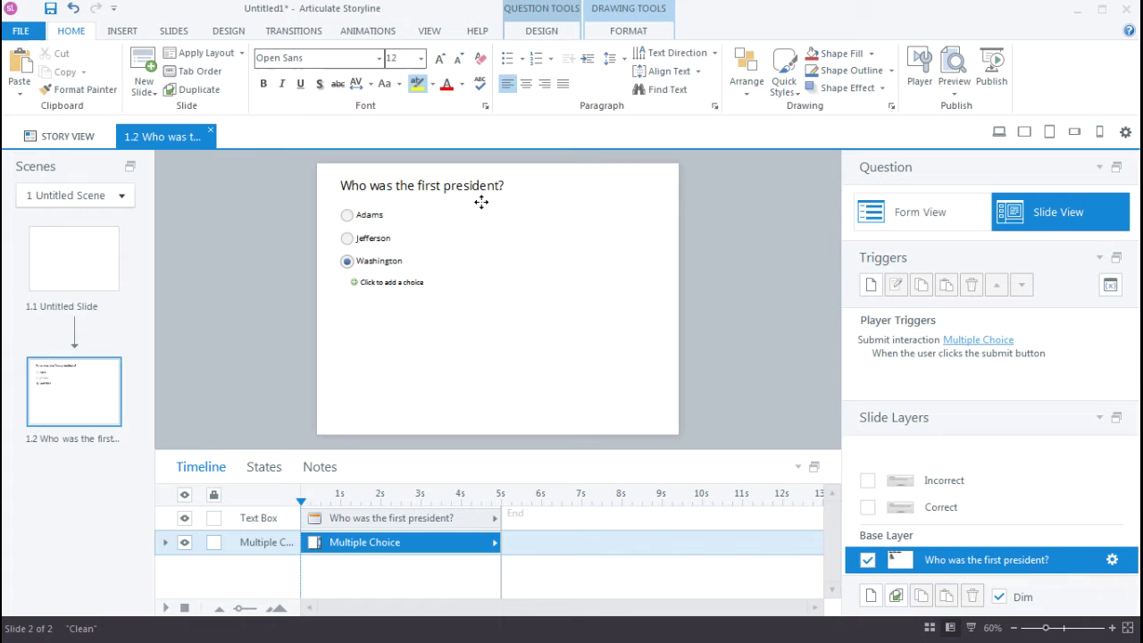
click(474, 208)
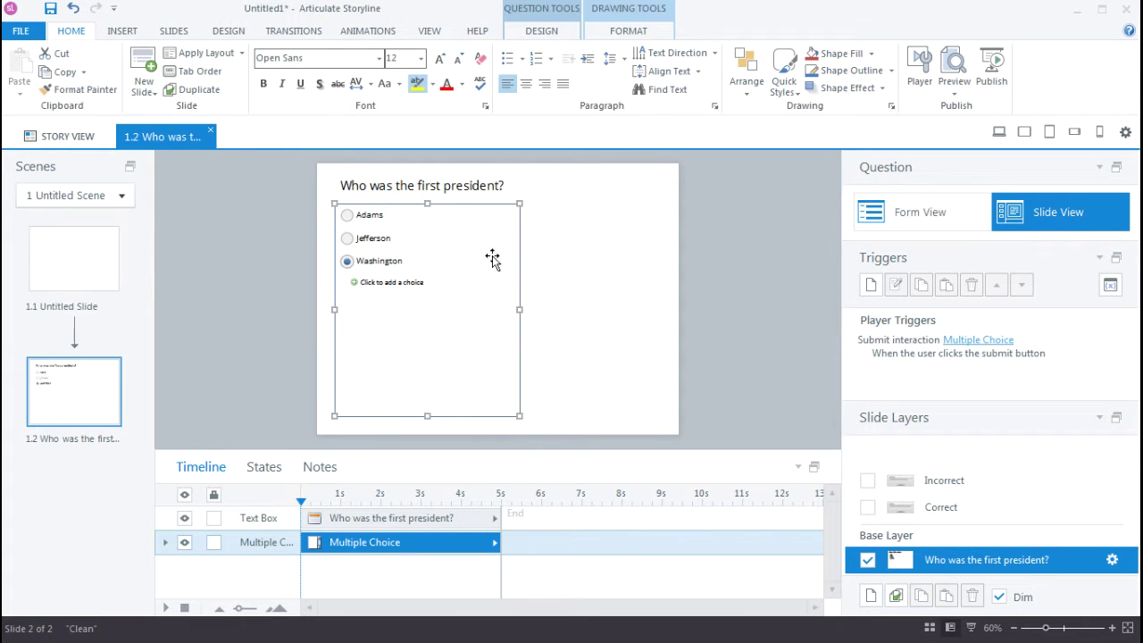
drag(519, 309, 670, 306)
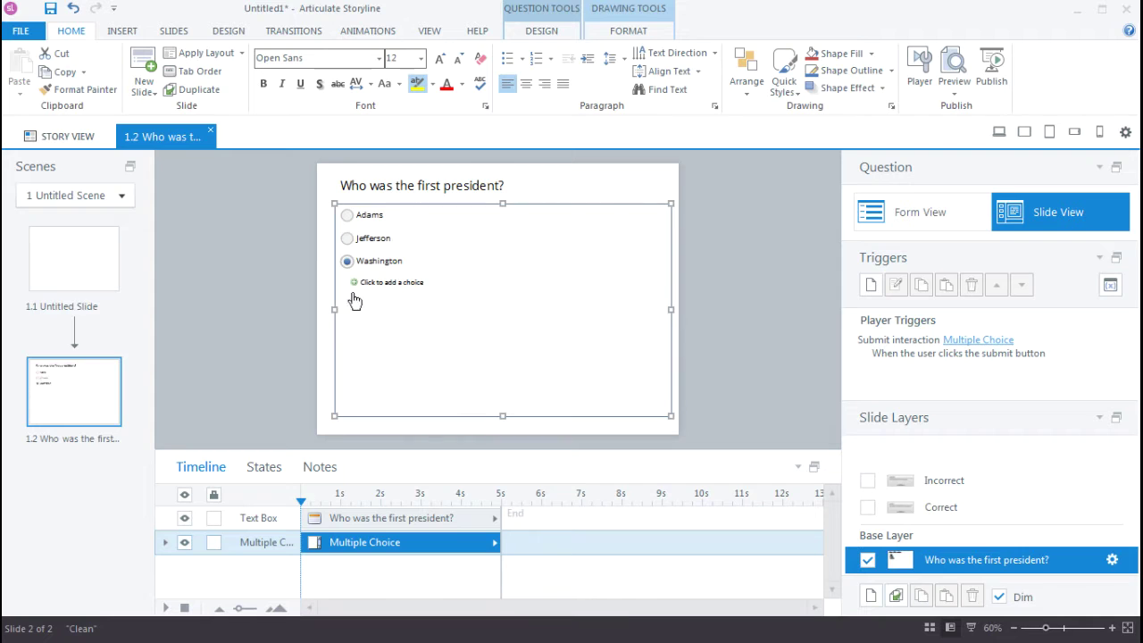
Step: Make the Adams, Jefferson and Washington choices narrower
click(410, 218)
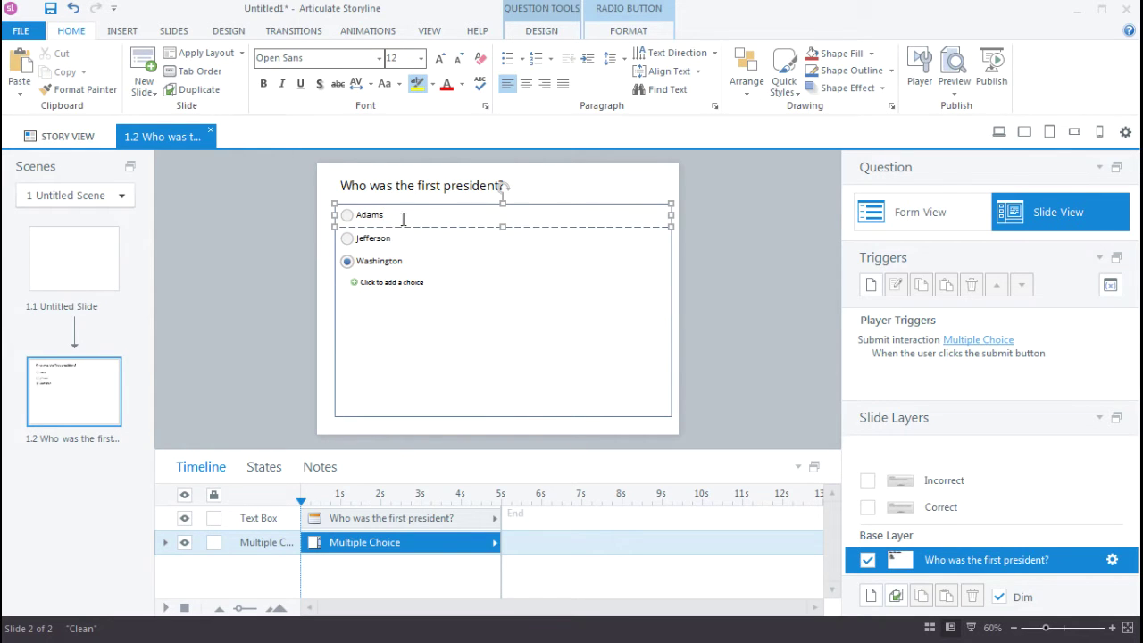
shift+click(401, 238)
shift+click(404, 261)
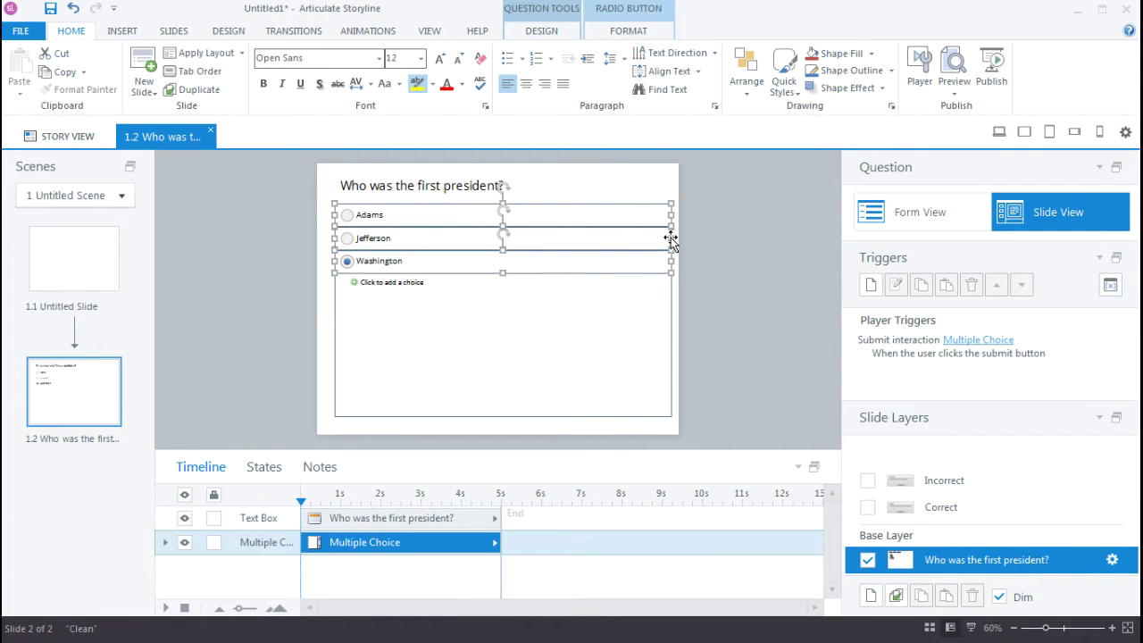
drag(670, 238, 439, 232)
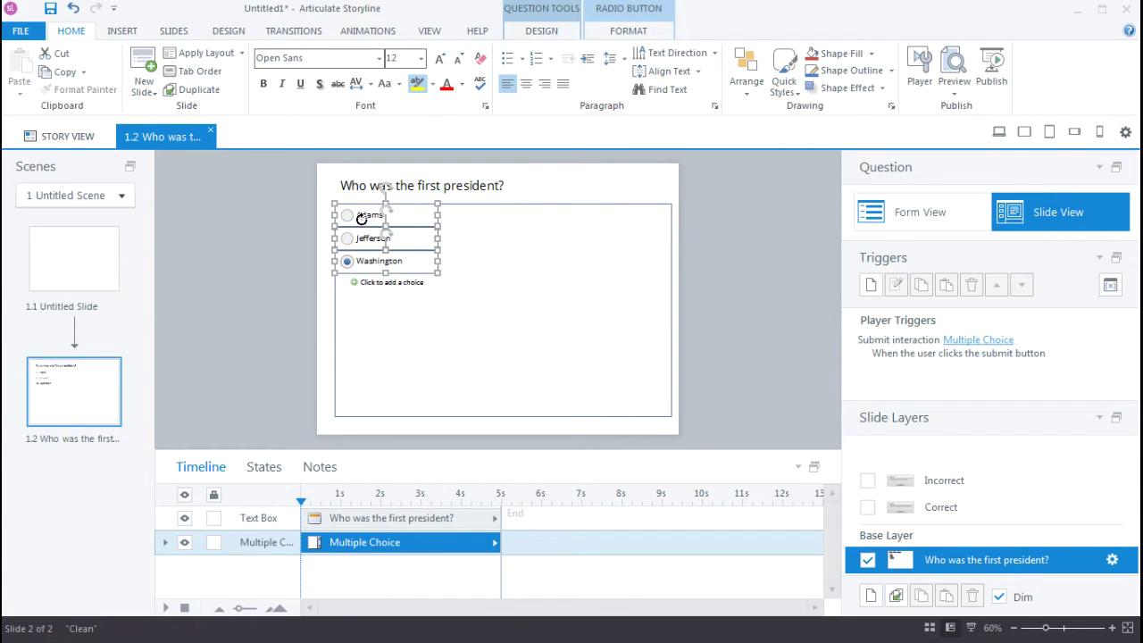
Step: Move the three answer choices lower on the slide
click(450, 209)
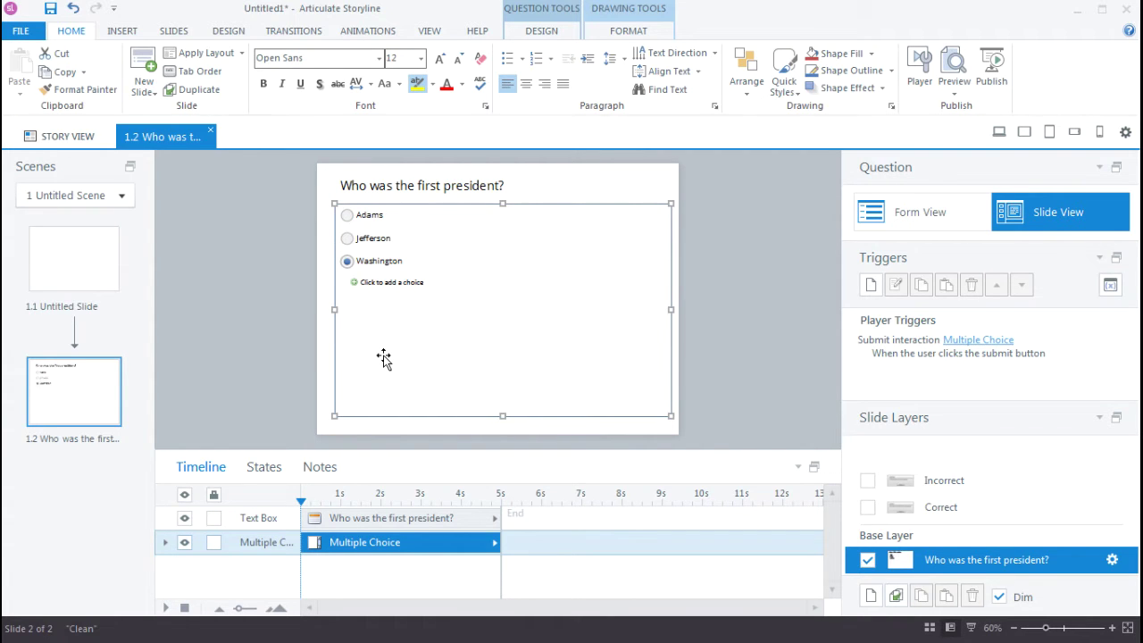
click(415, 220)
shift+click(412, 238)
shift+click(414, 258)
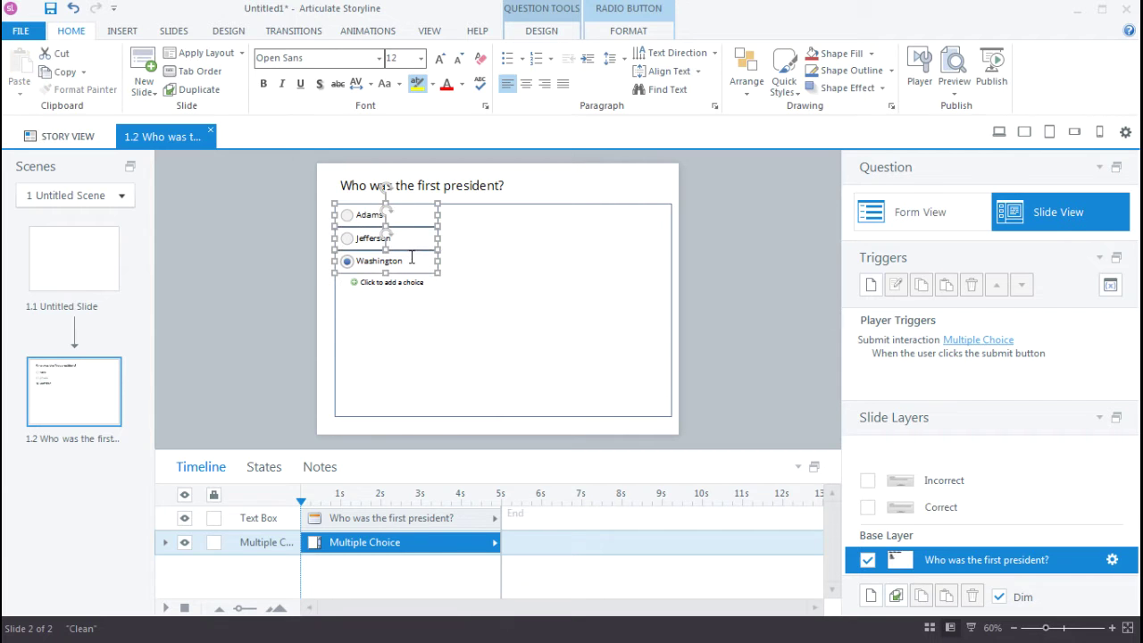
mouse_move(408, 235)
mouse_down()
mouse_move(433, 232)
mouse_move(422, 305)
mouse_move(496, 288)
mouse_up()
Step: Place Jefferson and Washington beside Adams in one row, then shift all three further down
click(401, 308)
click(399, 332)
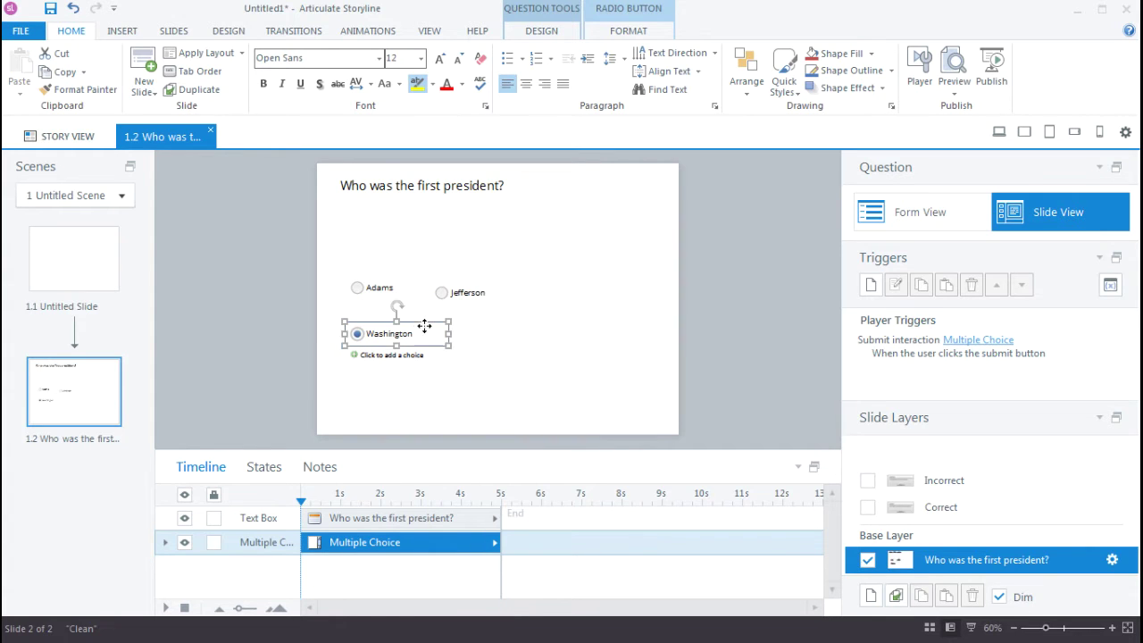
drag(409, 330, 600, 284)
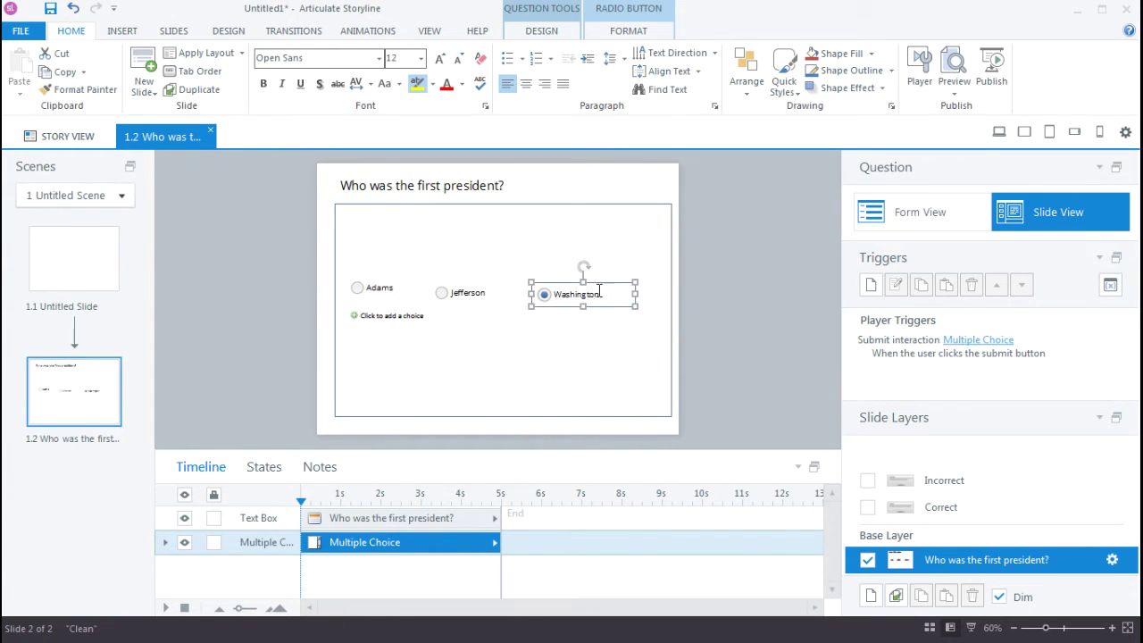
shift+click(483, 296)
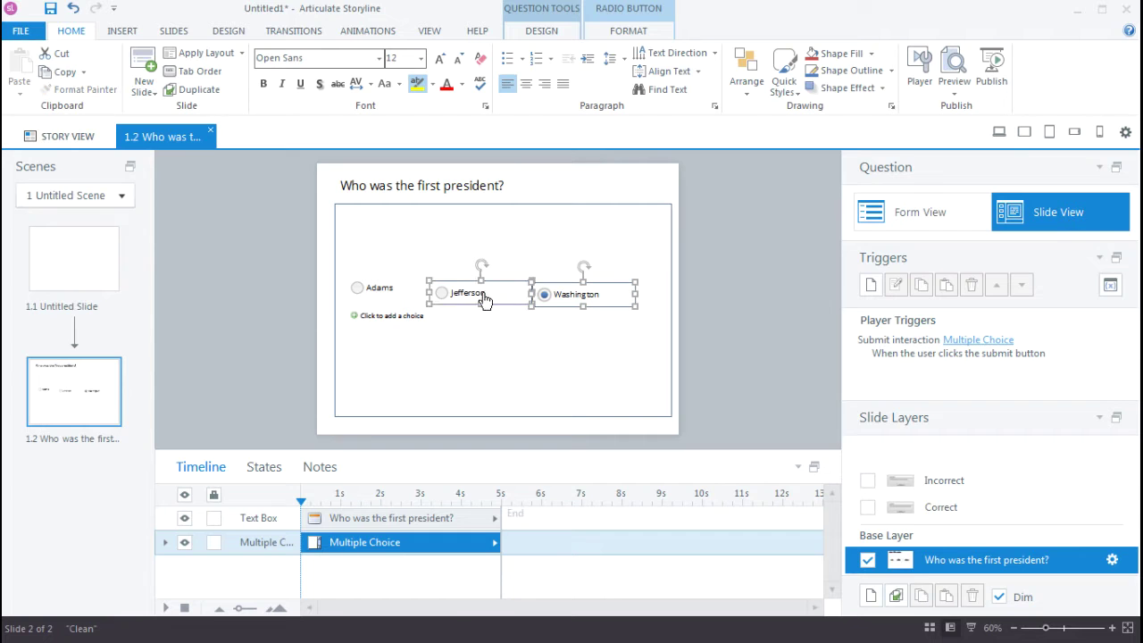
shift+click(412, 287)
drag(560, 290, 563, 354)
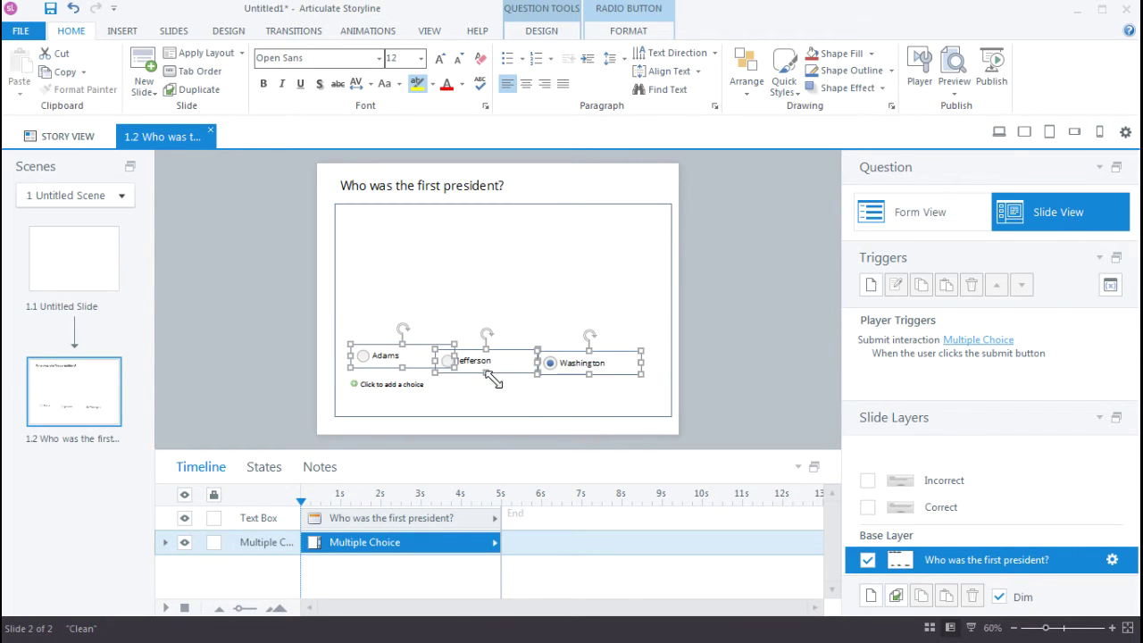
Step: Align the three choices to the same middle and distribute them evenly horizontally
click(747, 76)
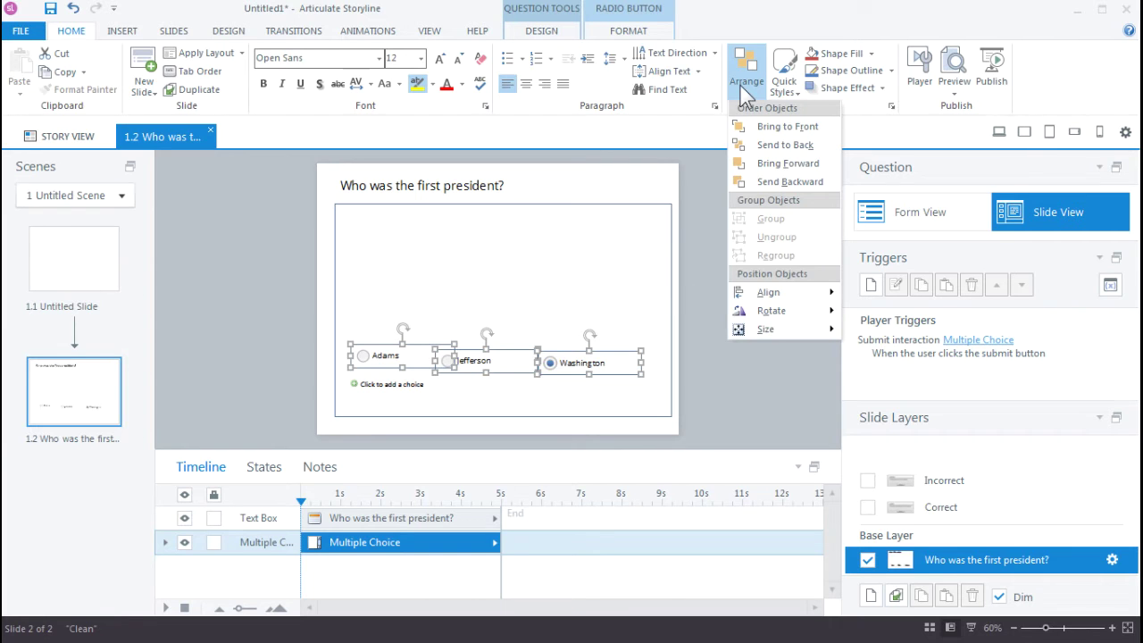
mouse_move(766, 293)
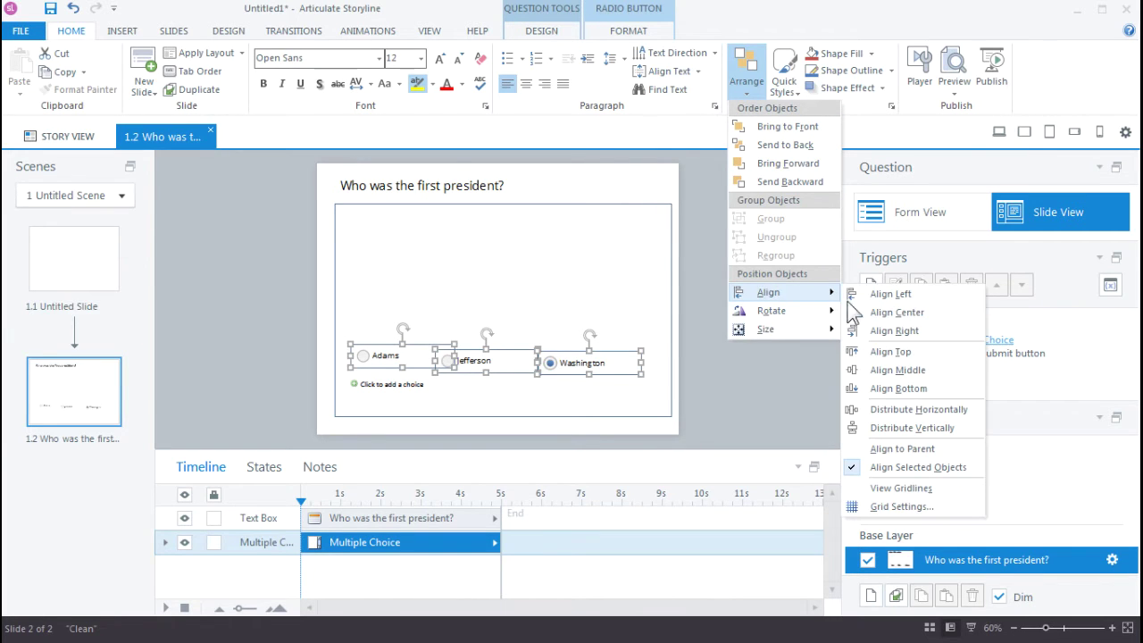
click(922, 369)
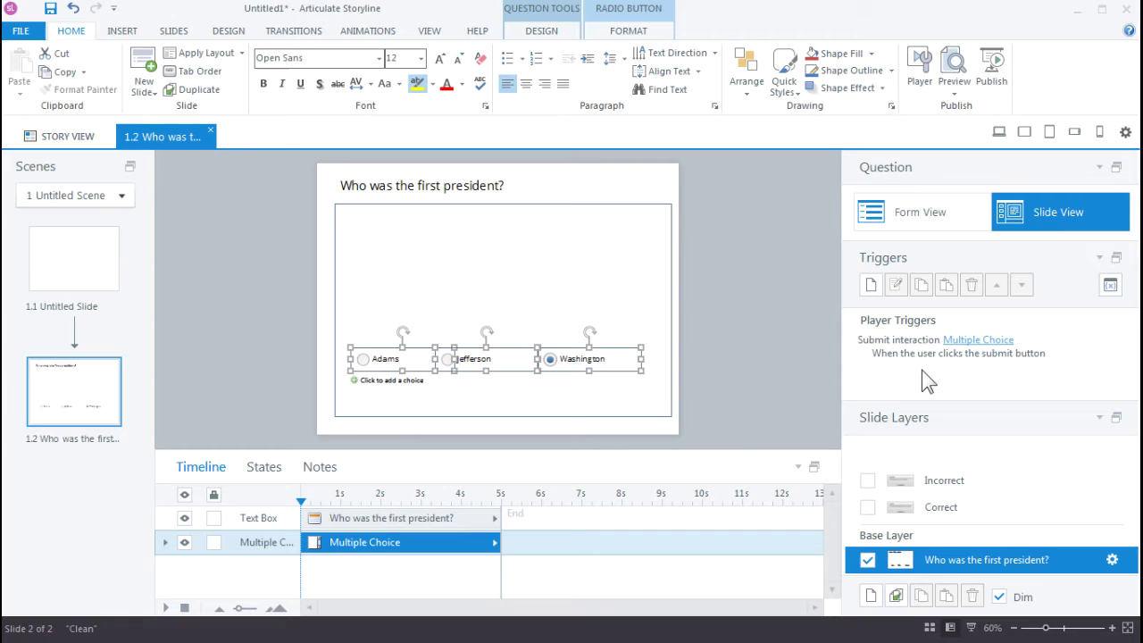
click(747, 80)
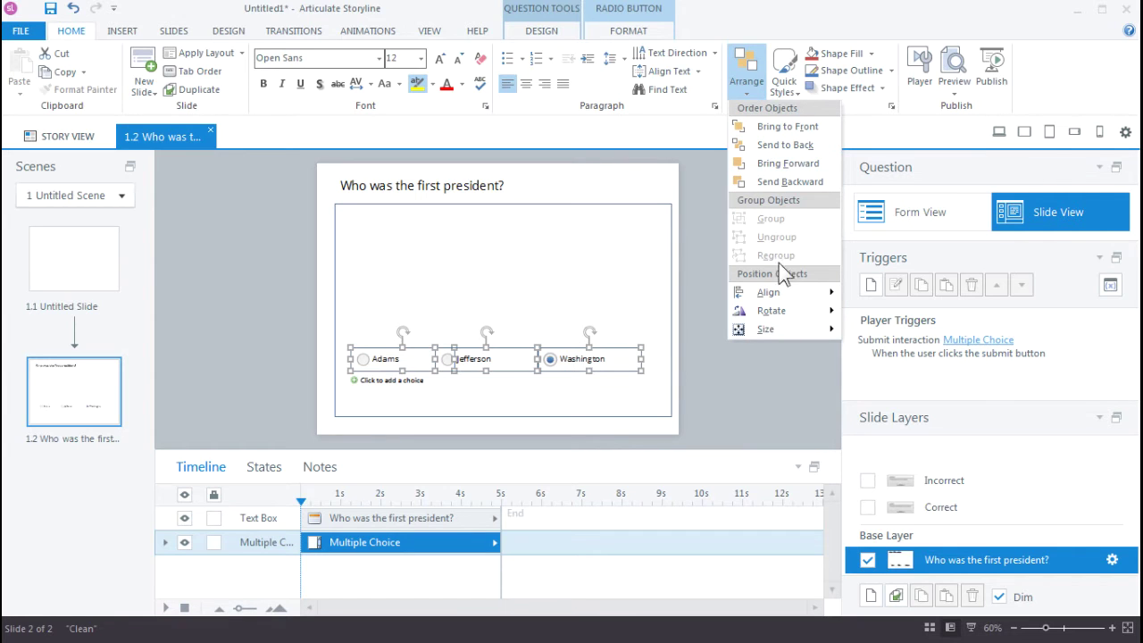
mouse_move(800, 299)
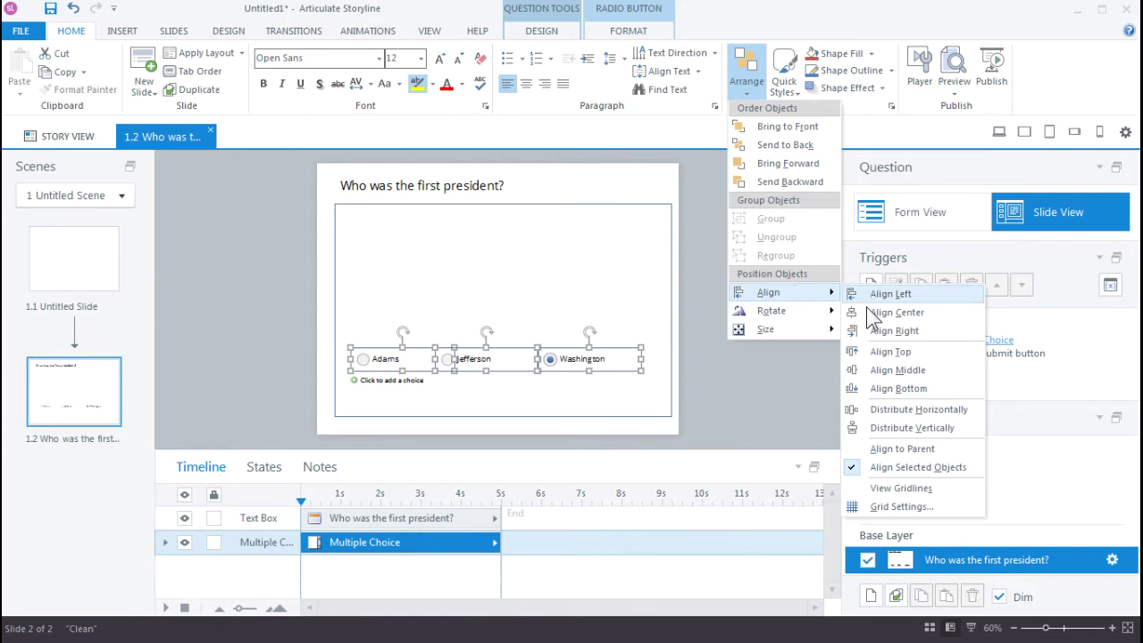
click(964, 410)
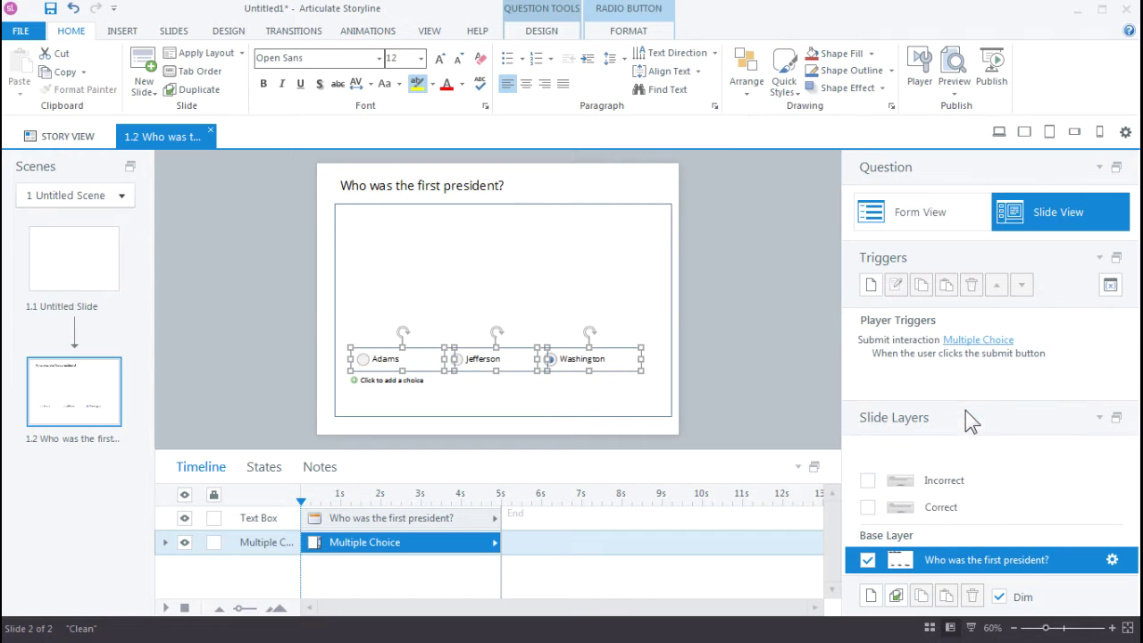
Step: Shift Adams, Jefferson and Washington together slightly lower on the slide
click(769, 343)
click(393, 357)
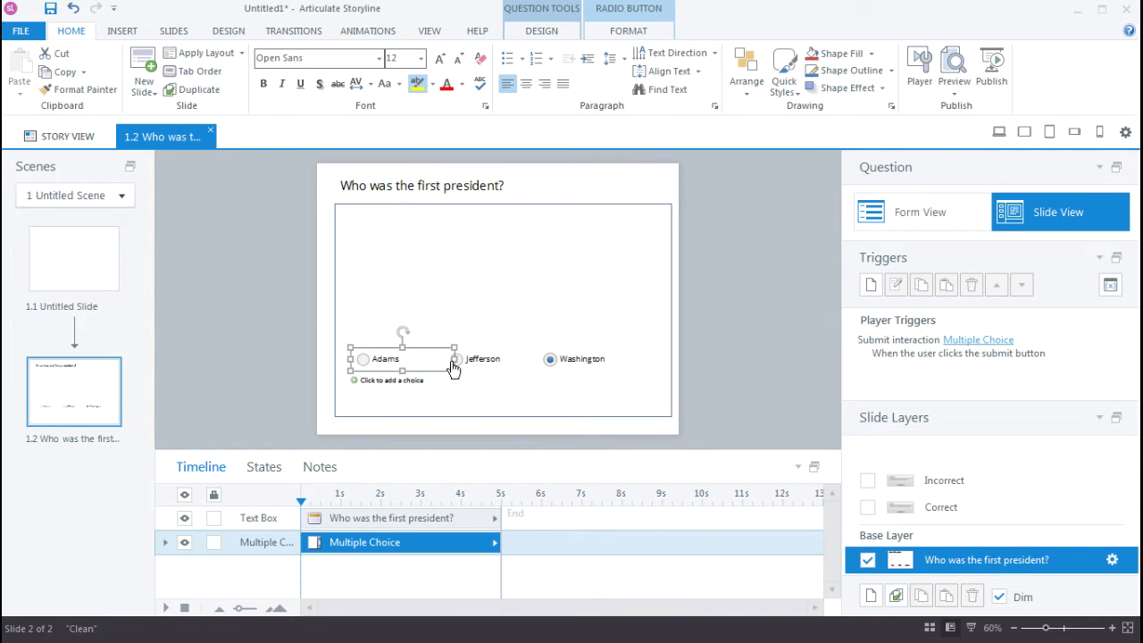
shift+click(477, 362)
shift+click(572, 353)
drag(572, 353, 584, 362)
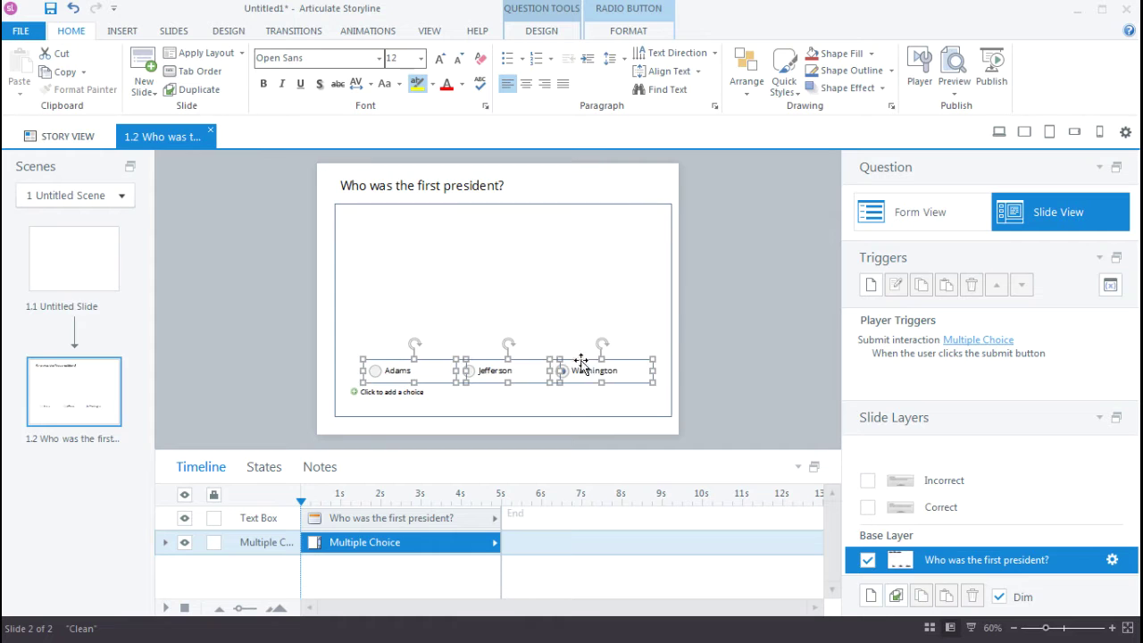
click(729, 348)
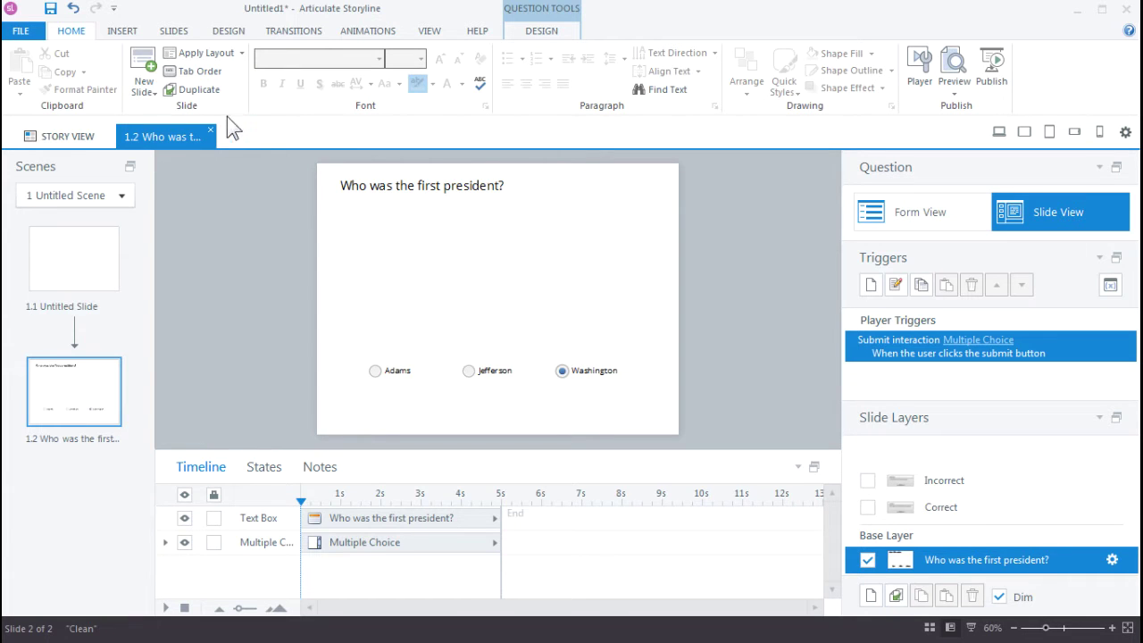
Step: Insert flag.png from the Presidents folder and stretch it to fill the 718 × 540 slide
click(122, 30)
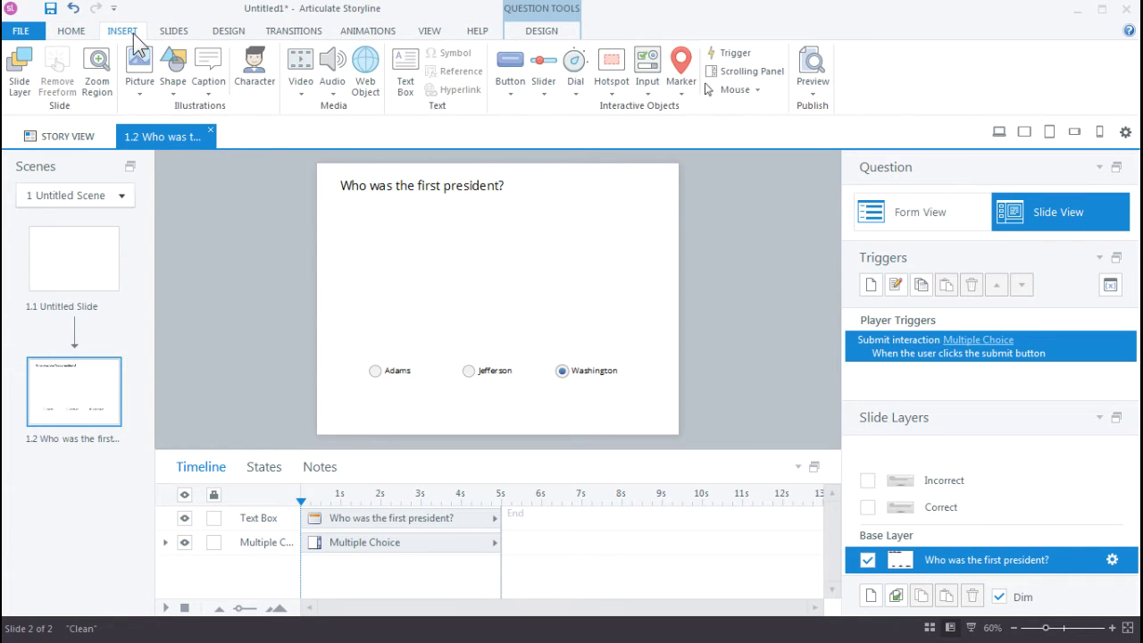
click(140, 89)
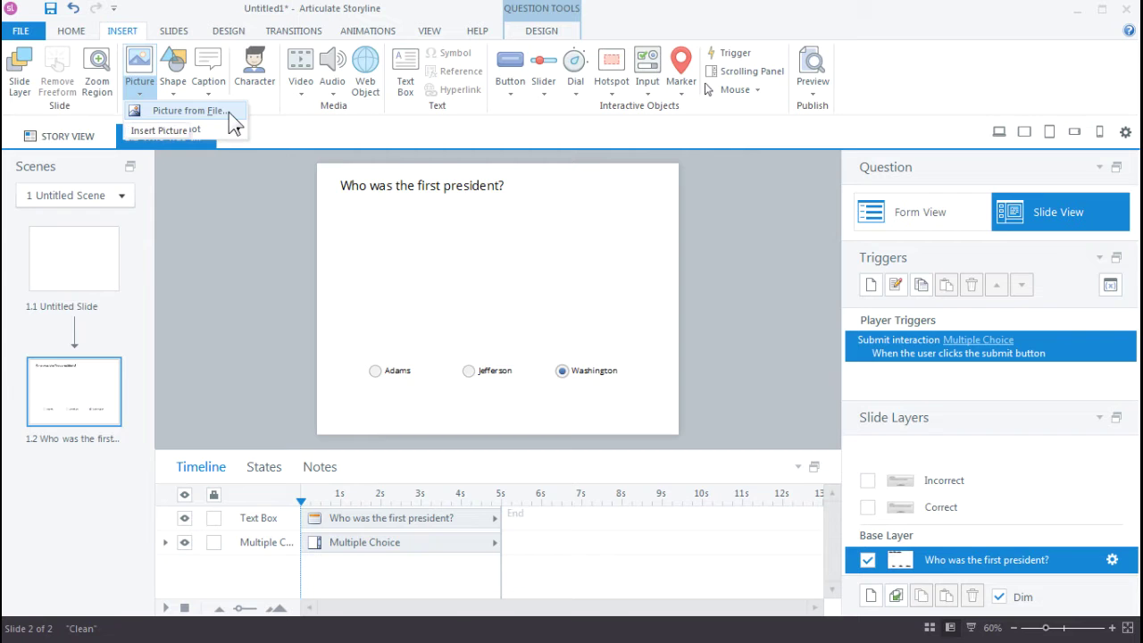
click(187, 111)
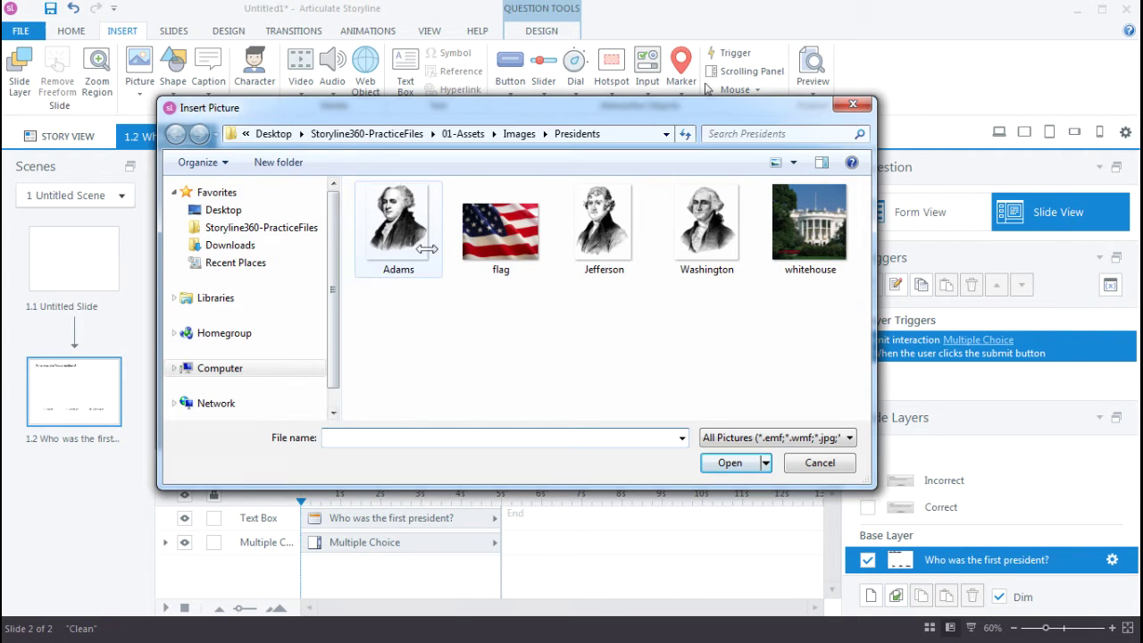
click(505, 223)
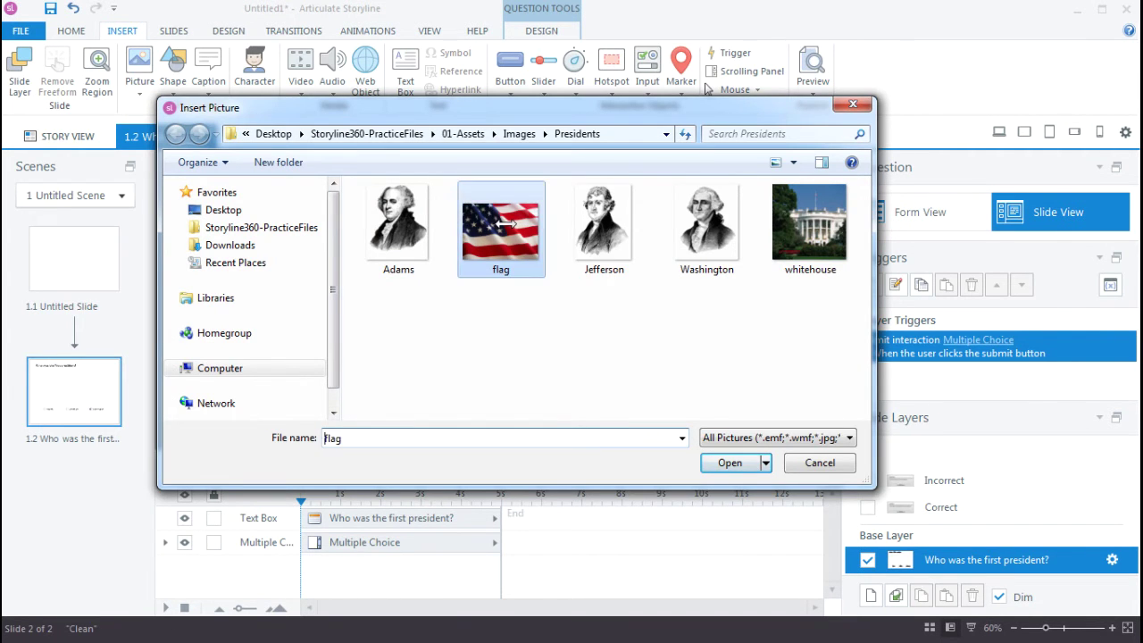
double_click(503, 223)
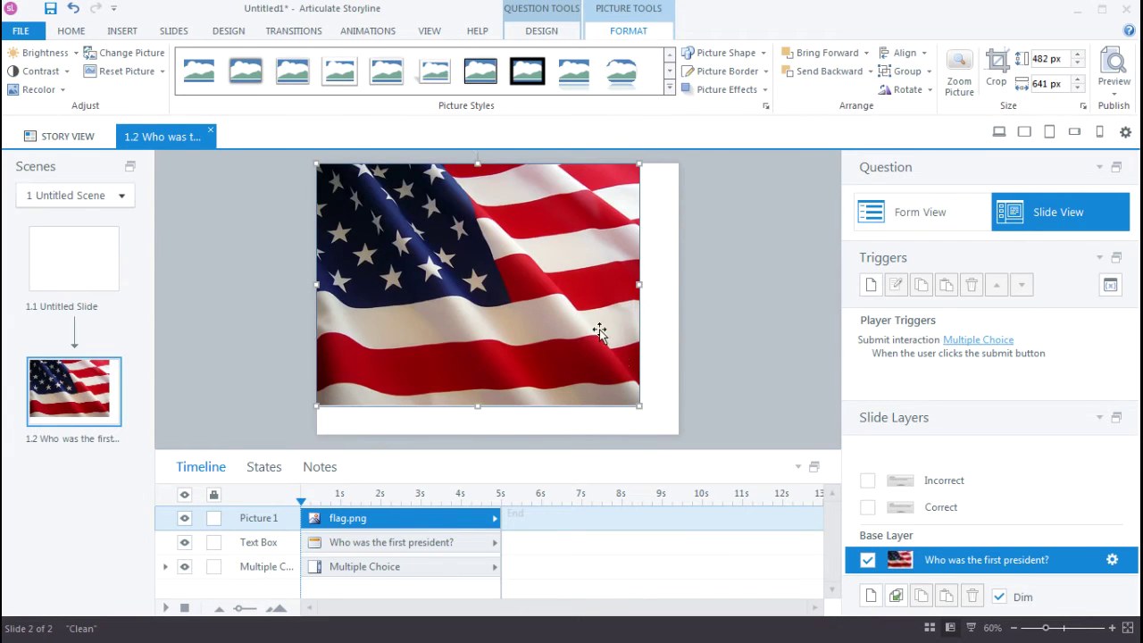
drag(643, 408, 669, 435)
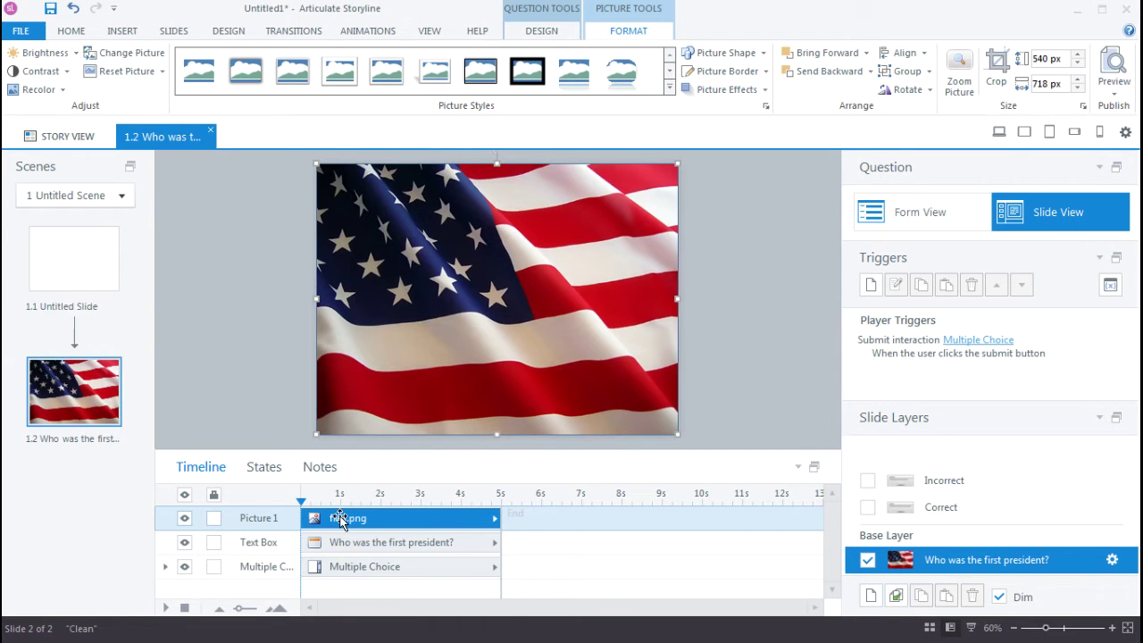
Step: Move the flag to the bottom of the timeline, rename it Flag-BG and lock it
drag(340, 519, 327, 564)
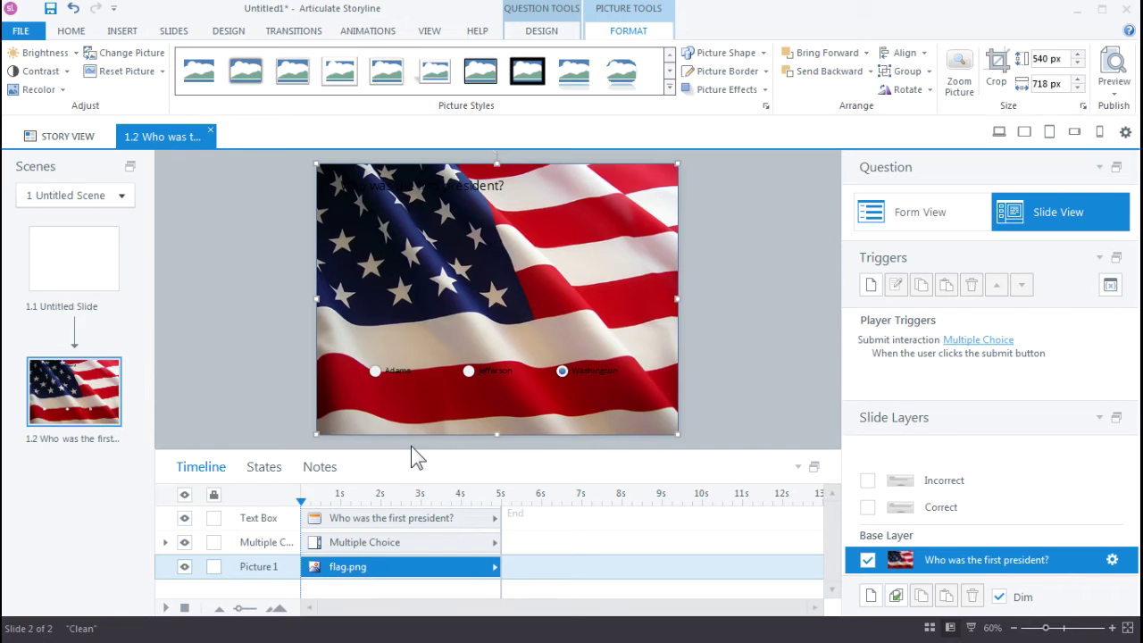
double_click(262, 564)
text(Flag BG)
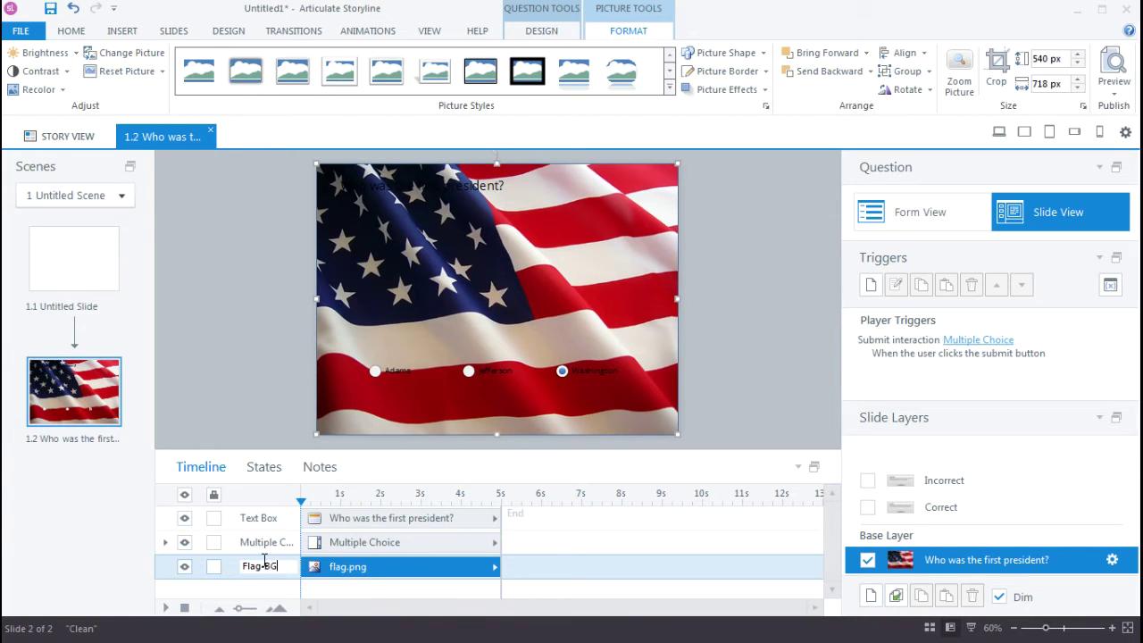
key(Return)
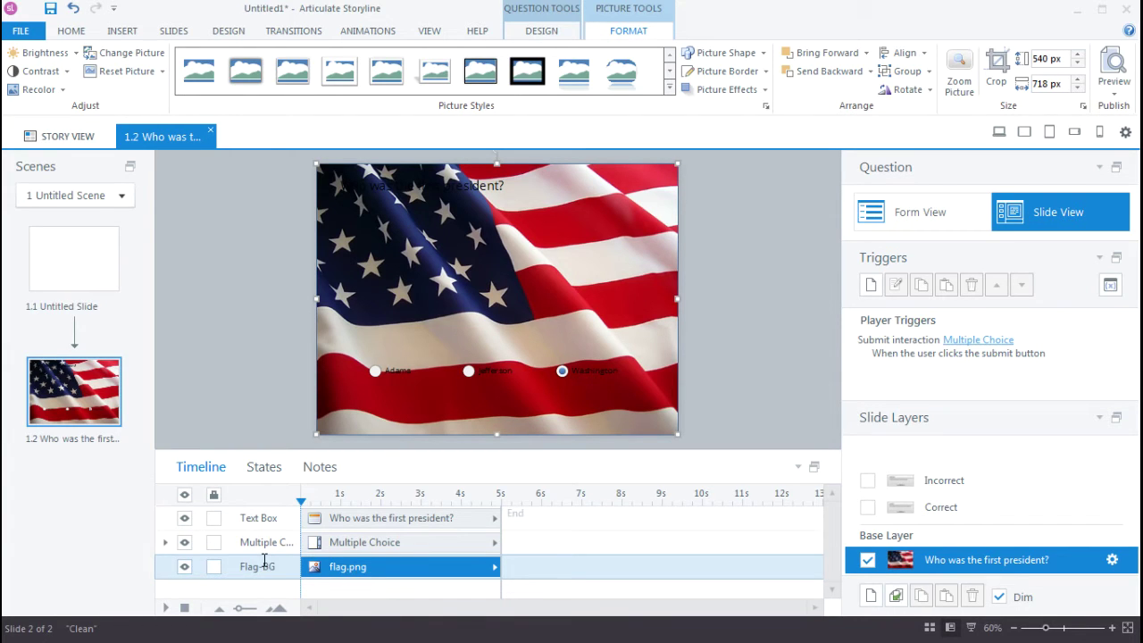
click(214, 566)
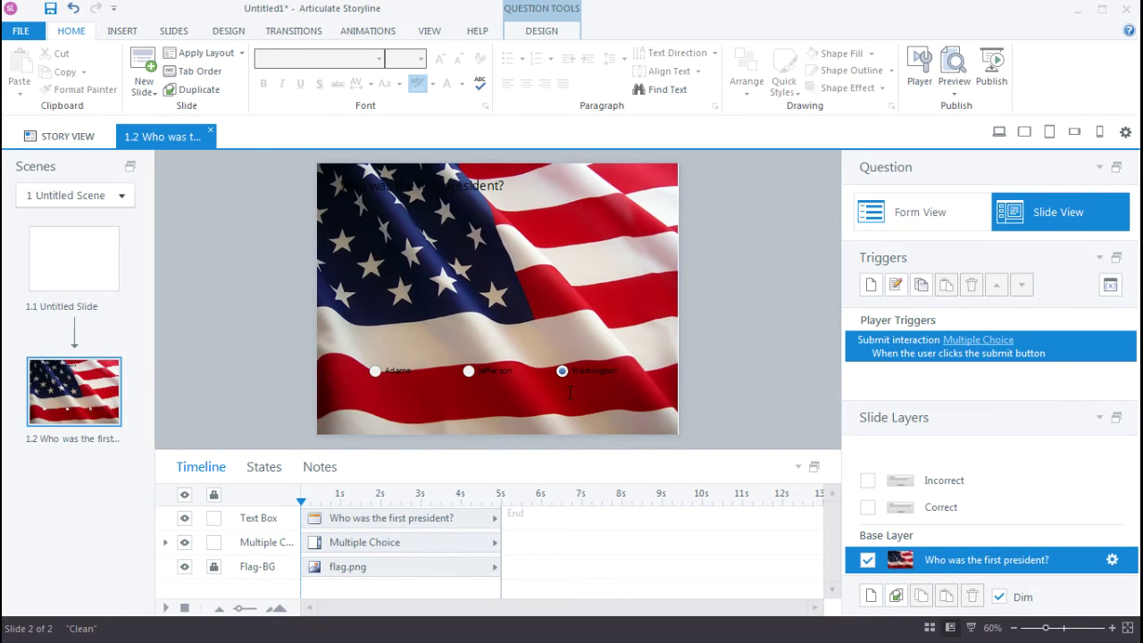
Step: Draw a rectangle and resize it to cover the whole slide
scroll(179, 76, down, 1)
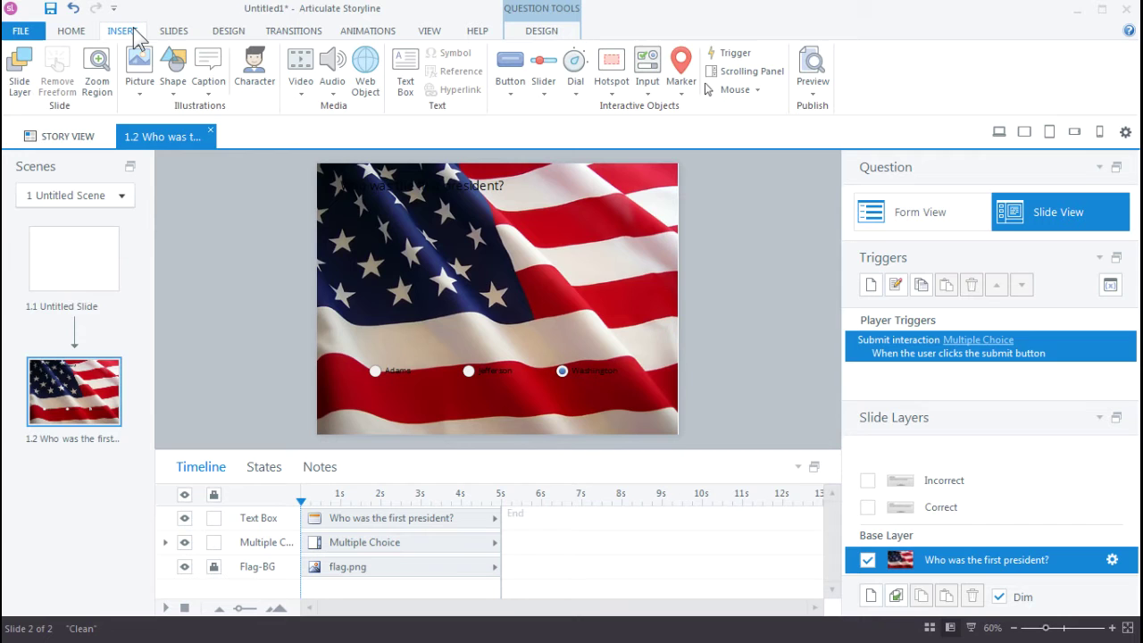
click(174, 75)
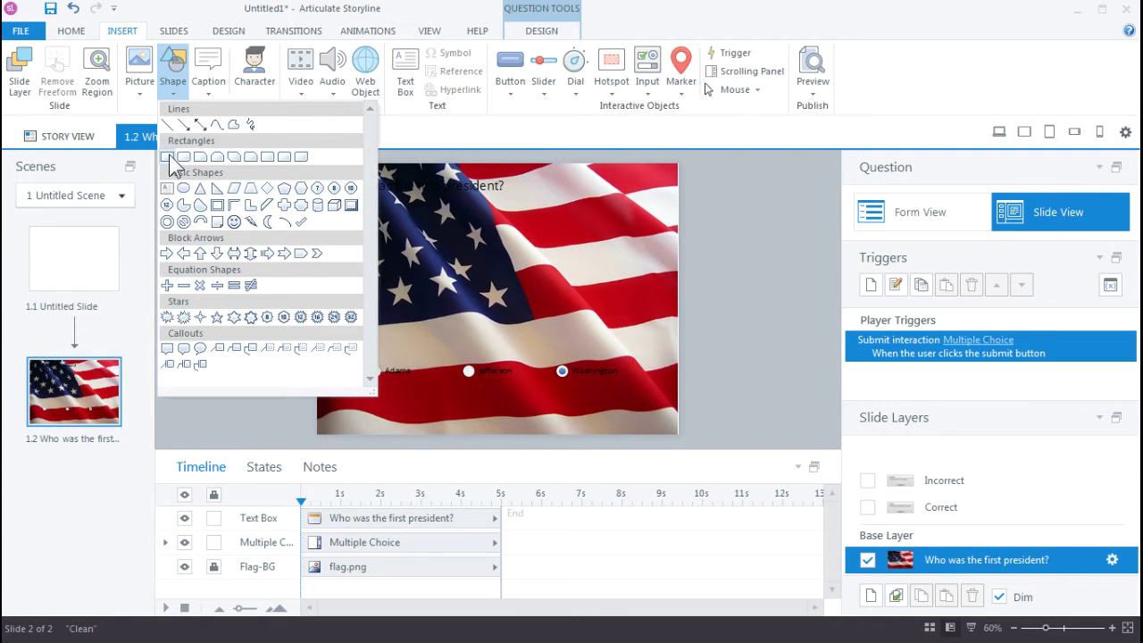
click(171, 161)
drag(313, 174, 456, 269)
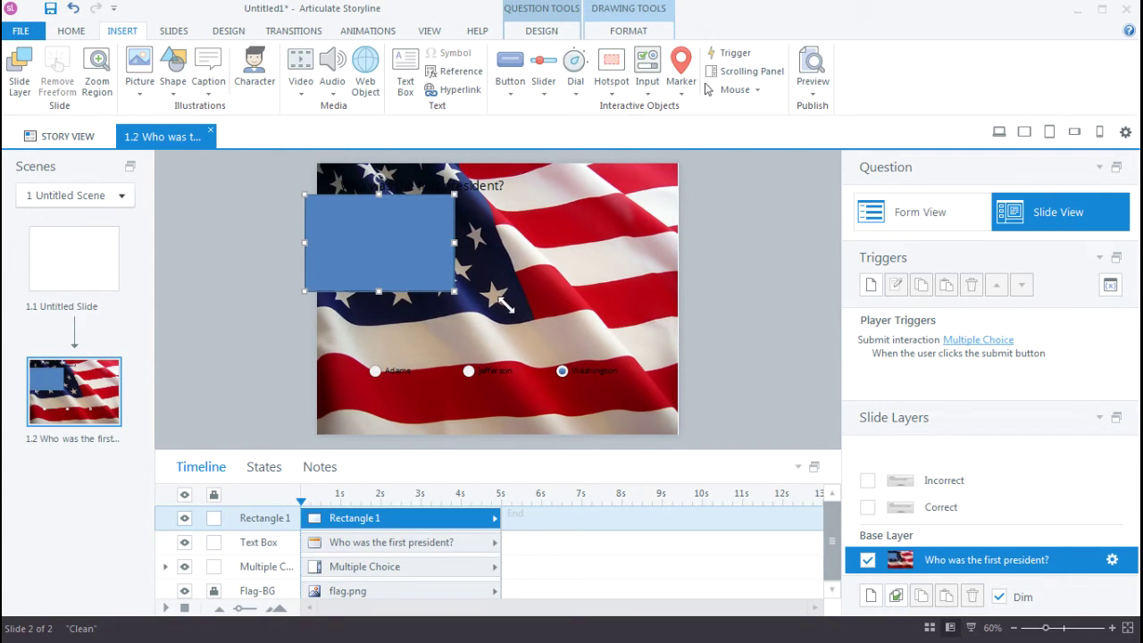
mouse_move(340, 184)
mouse_down()
mouse_move(341, 205)
mouse_move(352, 173)
mouse_up()
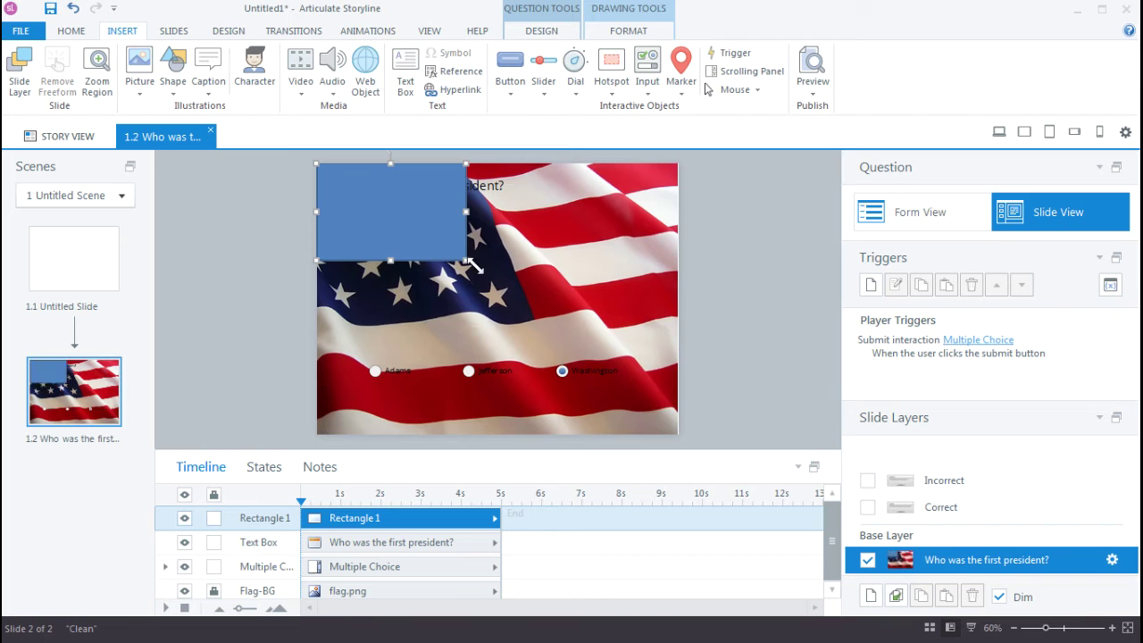
drag(466, 260, 501, 295)
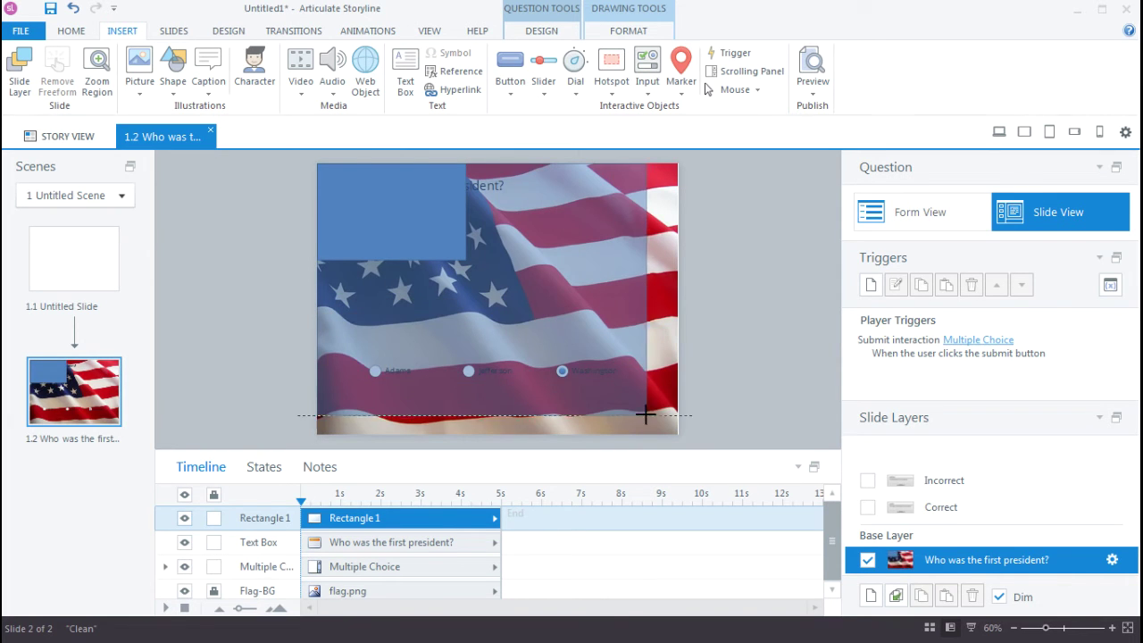
drag(646, 414, 677, 433)
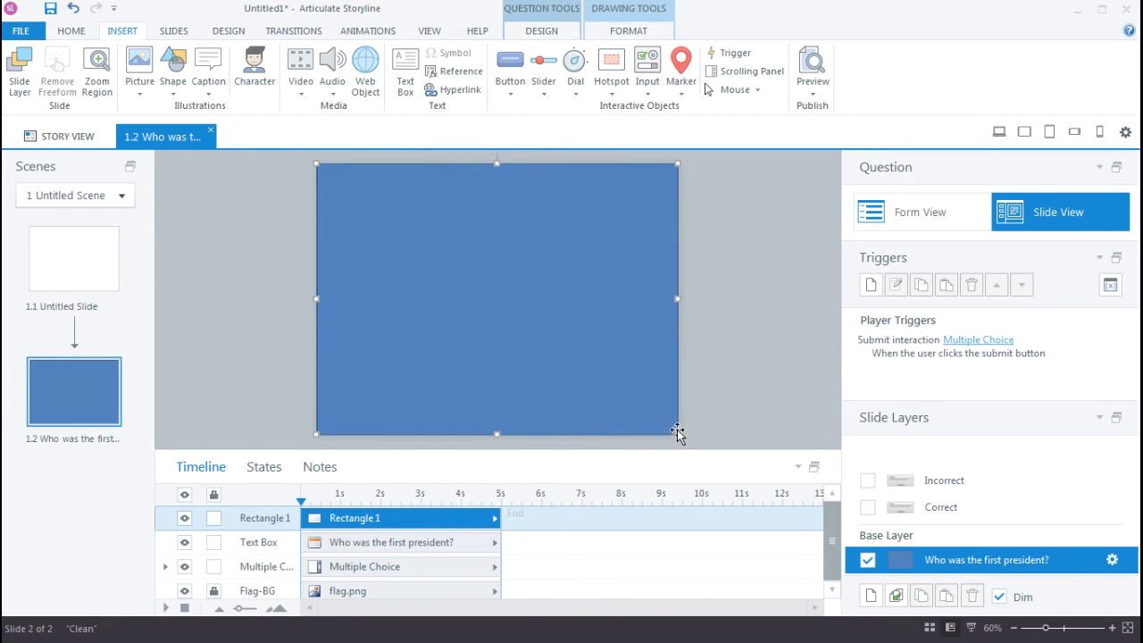
Step: Give the rectangle a dark grey fill and no outline
click(629, 31)
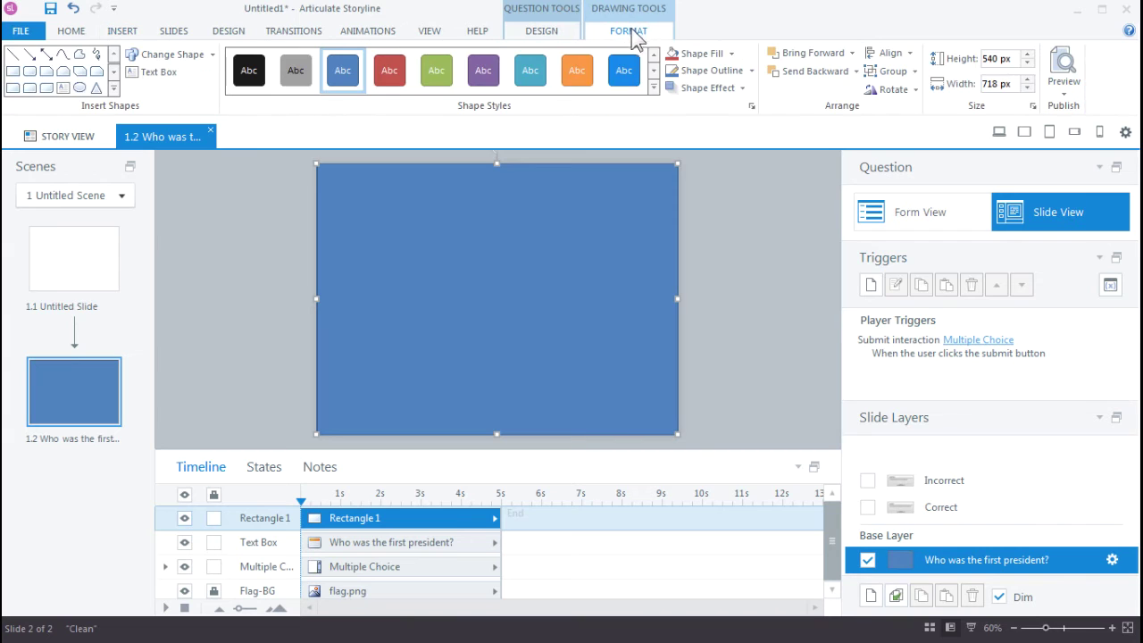
click(732, 54)
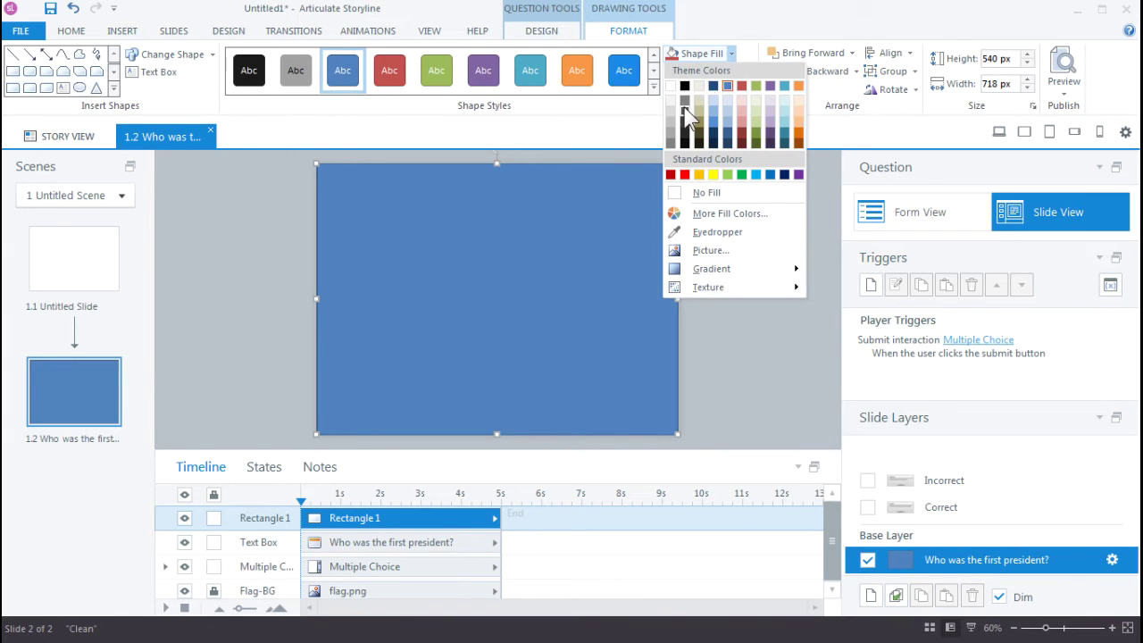
click(686, 112)
click(751, 71)
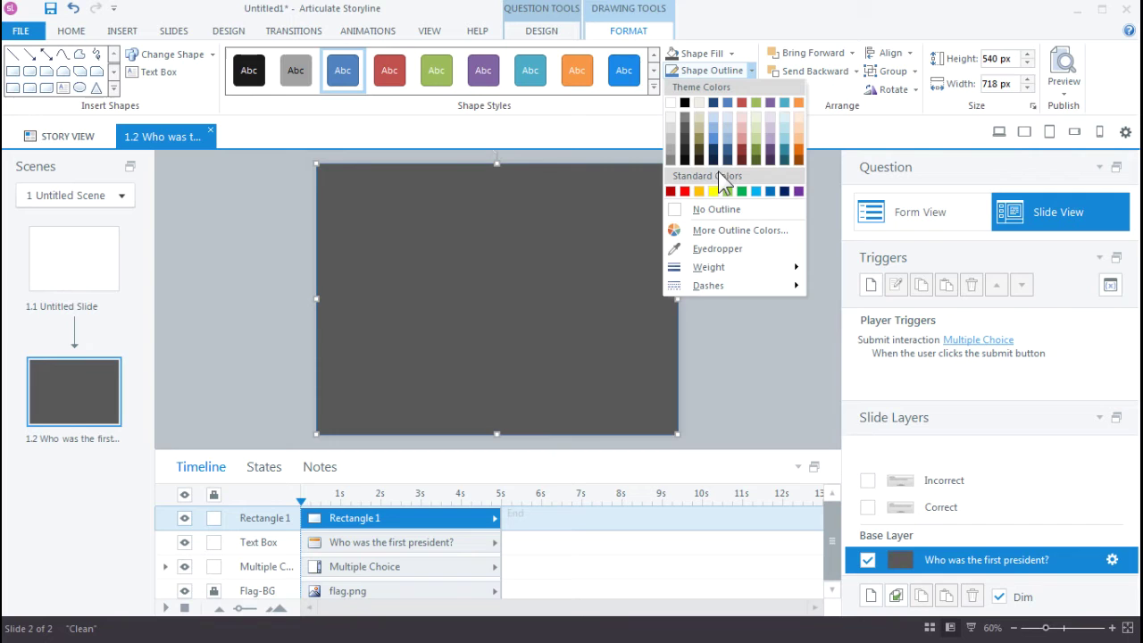
click(718, 210)
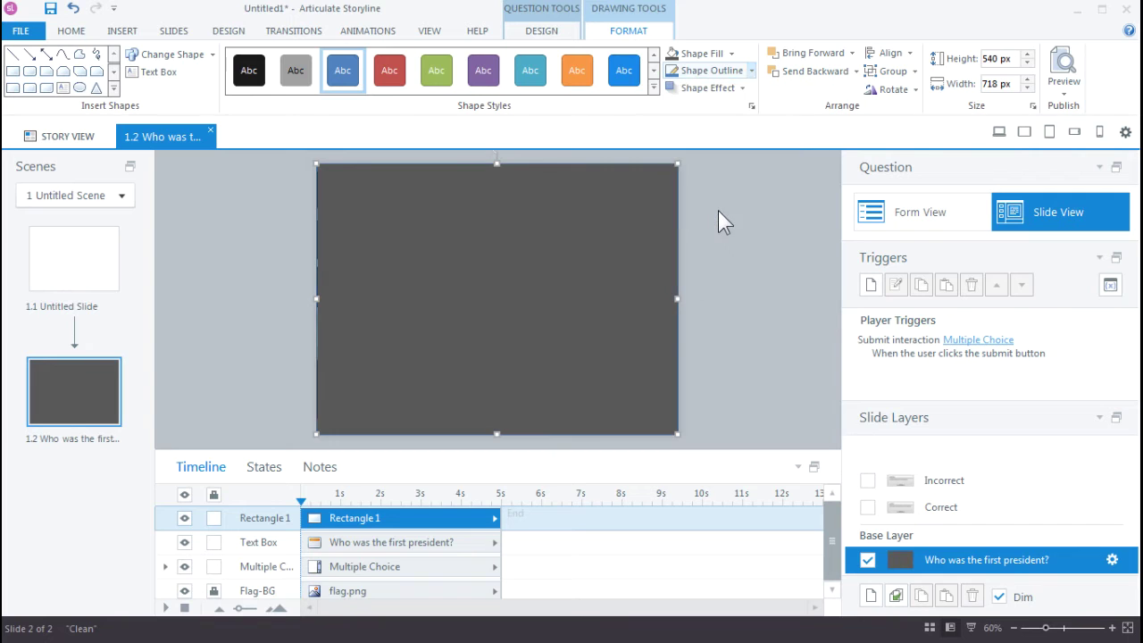
Step: Set Rectangle 1 to about 10% transparency and move it below the question text in the timeline
right_click(558, 211)
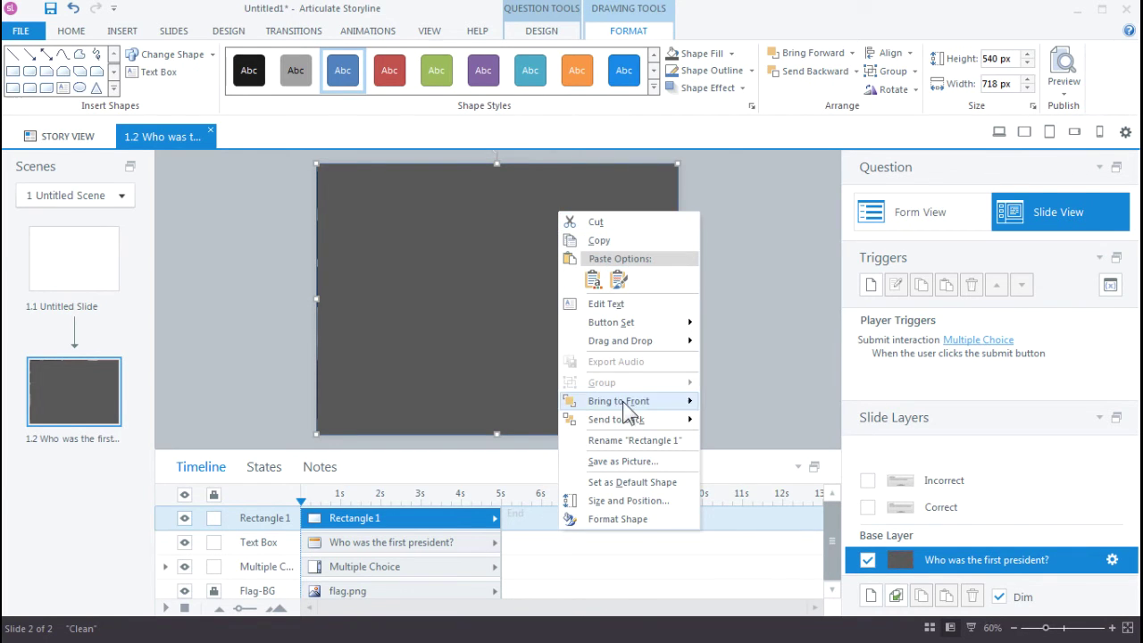
click(626, 518)
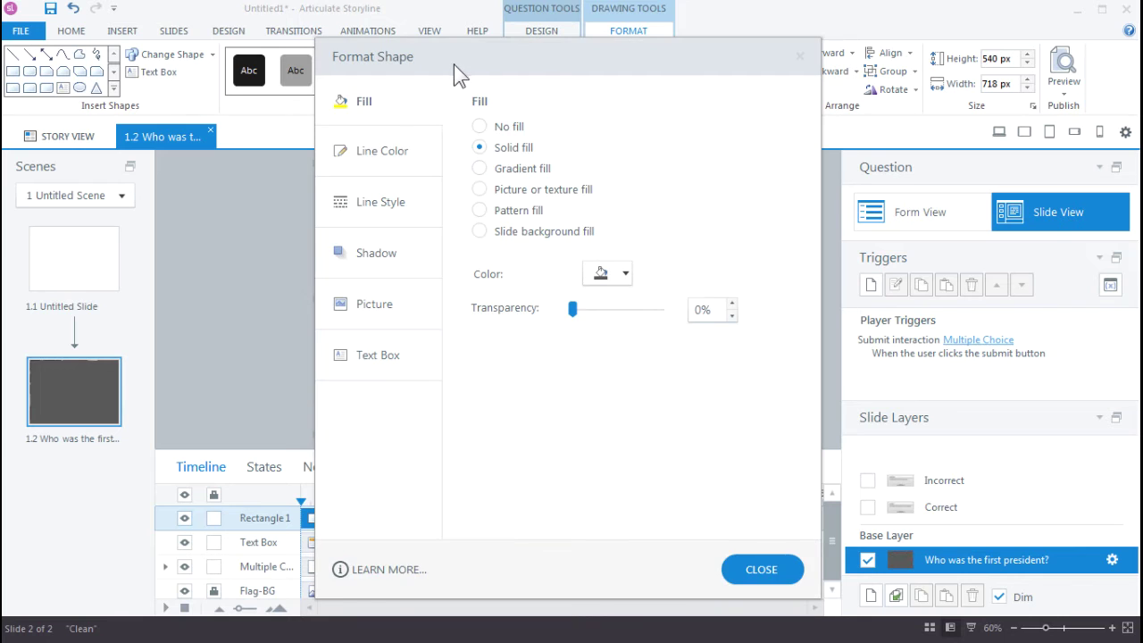
drag(454, 64, 761, 39)
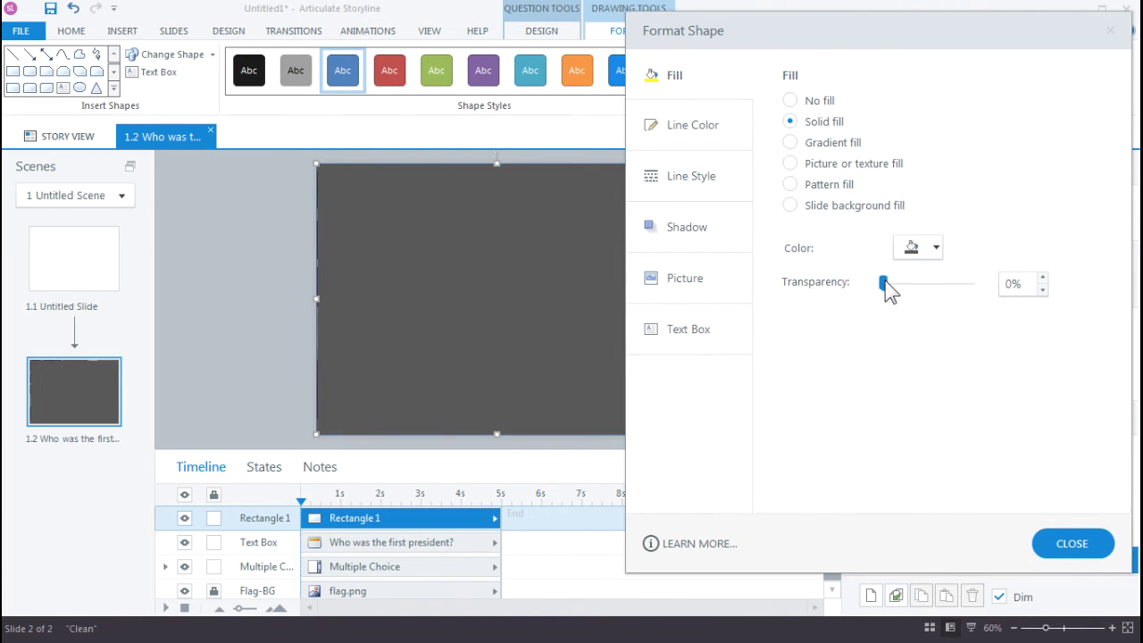
drag(885, 281, 893, 283)
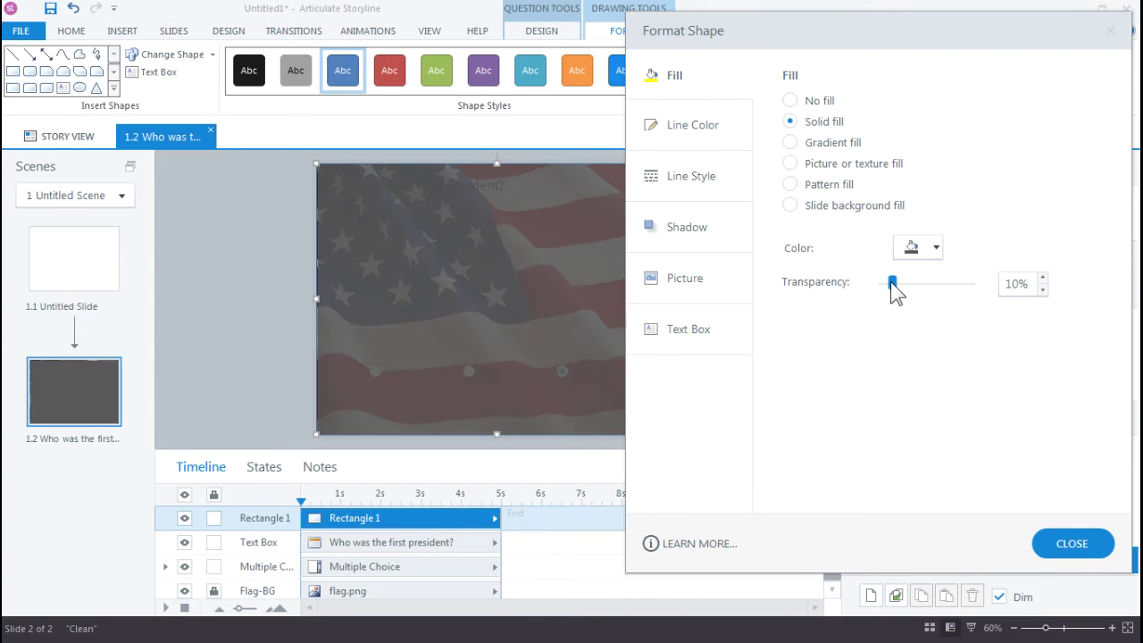
click(1054, 536)
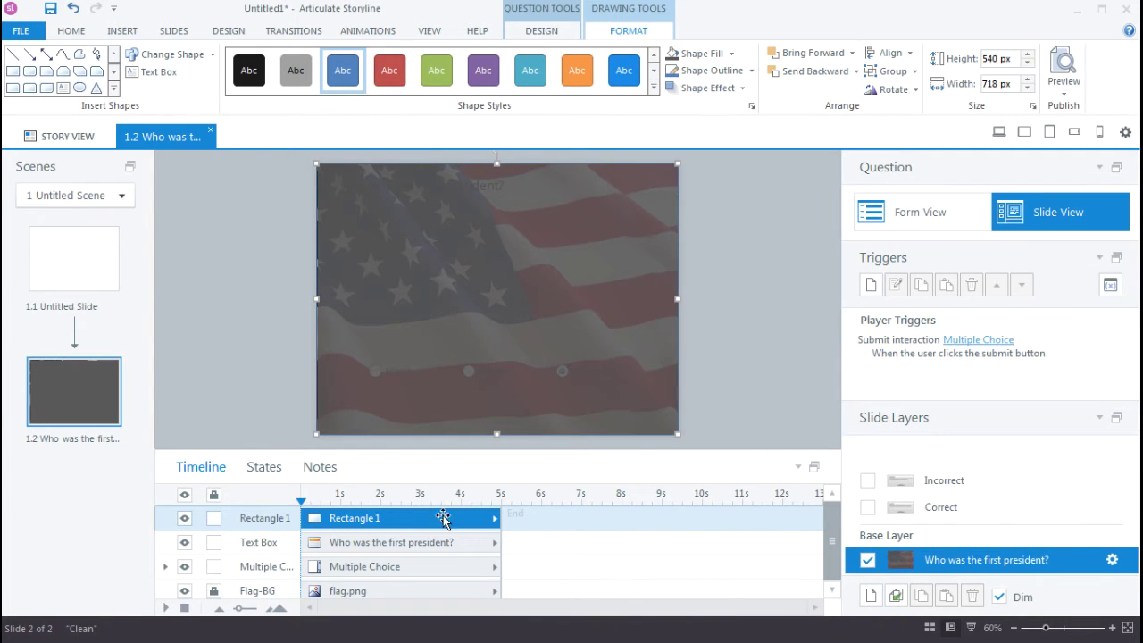
drag(444, 521, 378, 571)
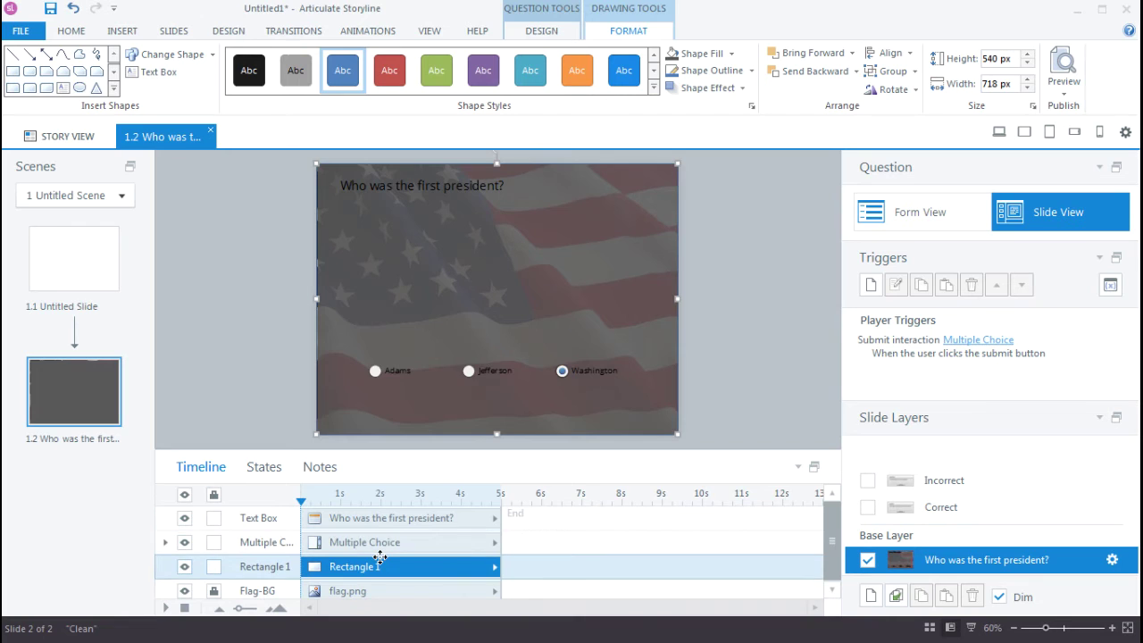
Step: Change the cover rectangle's fill to black with 13% transparency
click(240, 415)
click(425, 289)
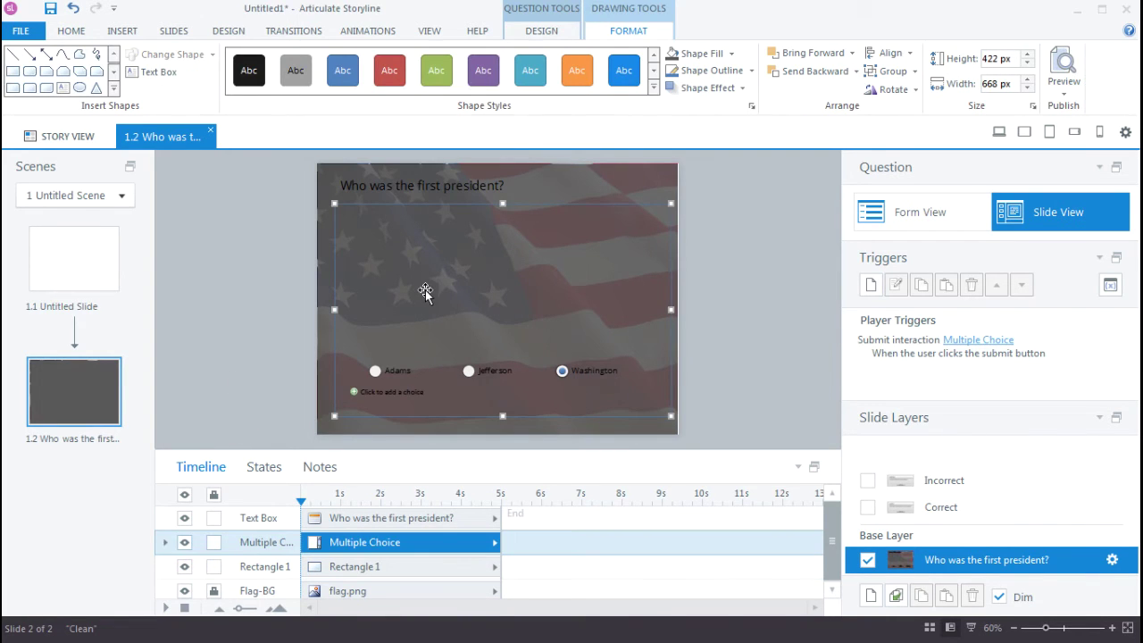
click(518, 178)
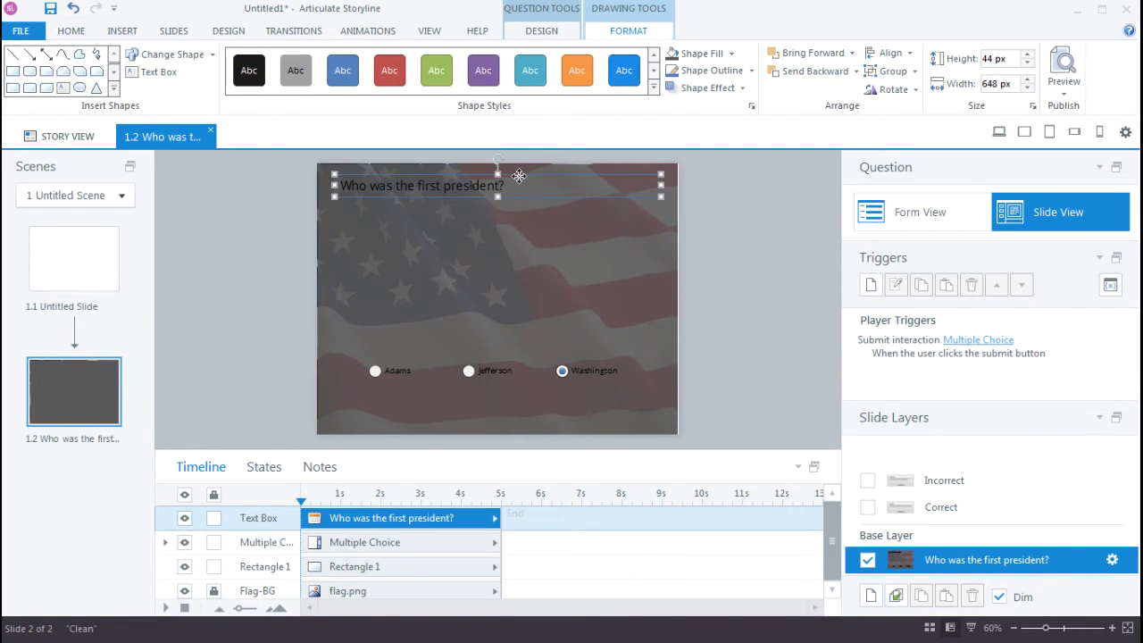
click(672, 285)
click(618, 435)
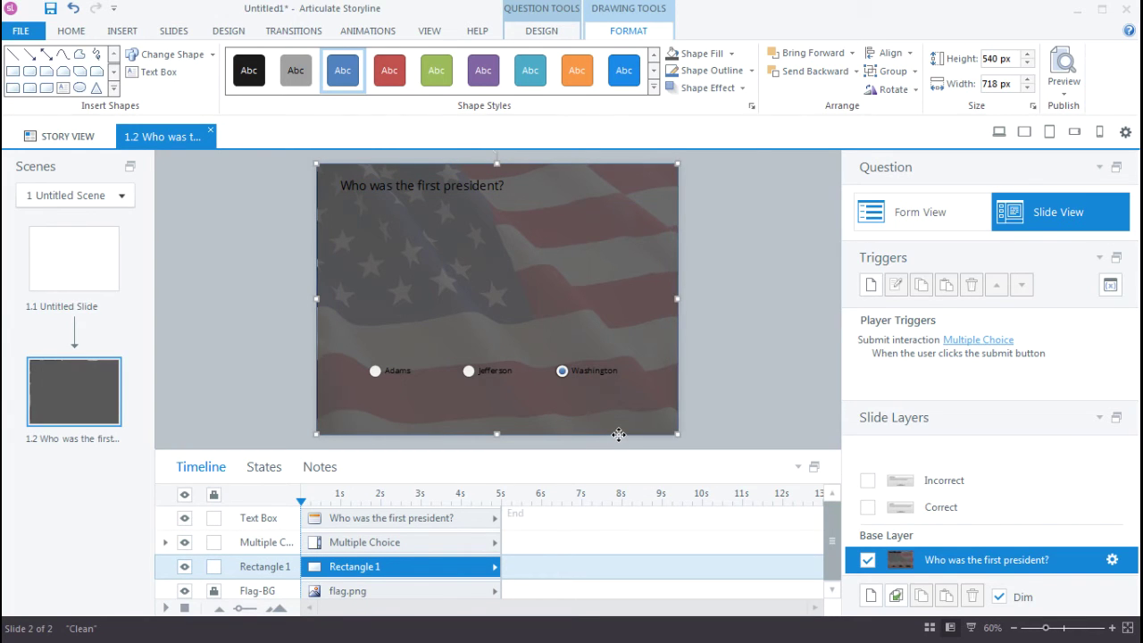
right_click(618, 435)
click(664, 425)
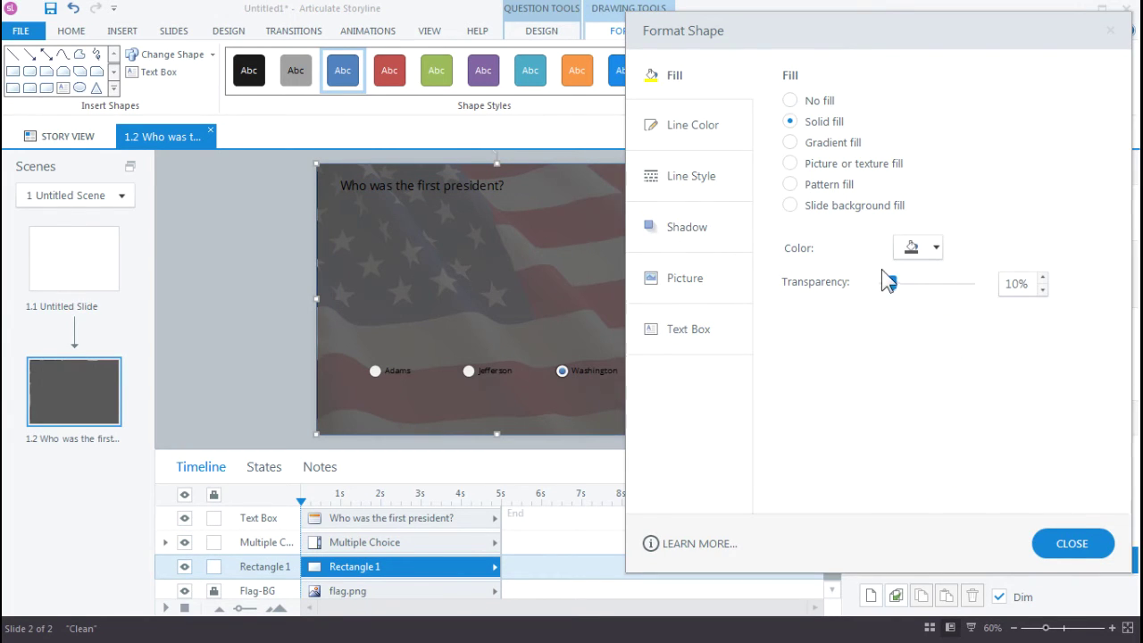
drag(882, 272, 884, 282)
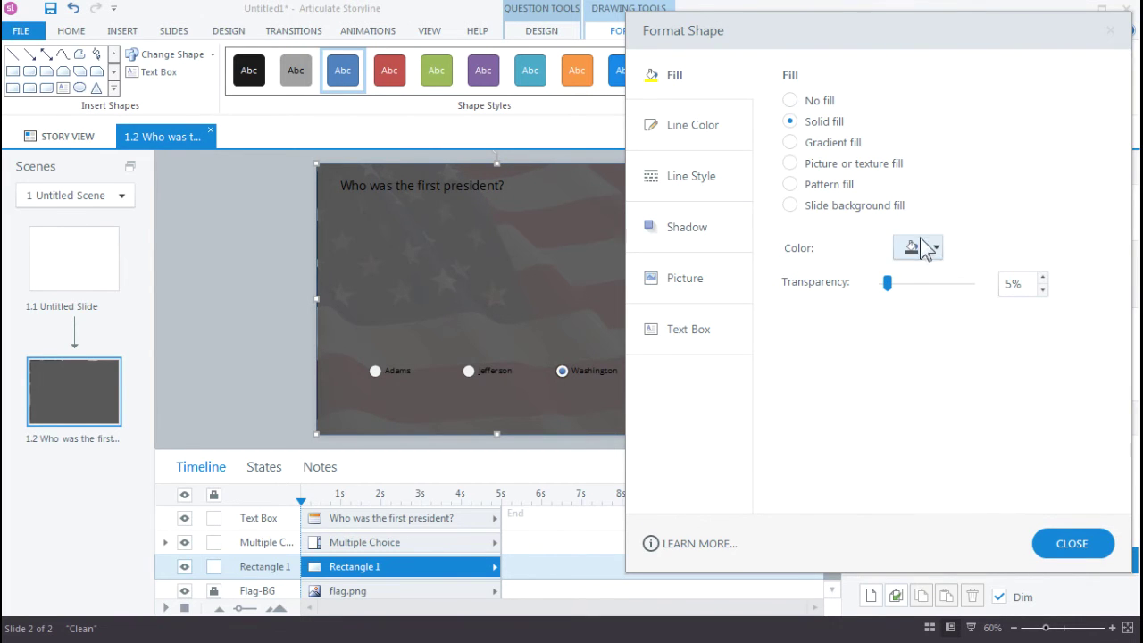
click(924, 250)
click(920, 295)
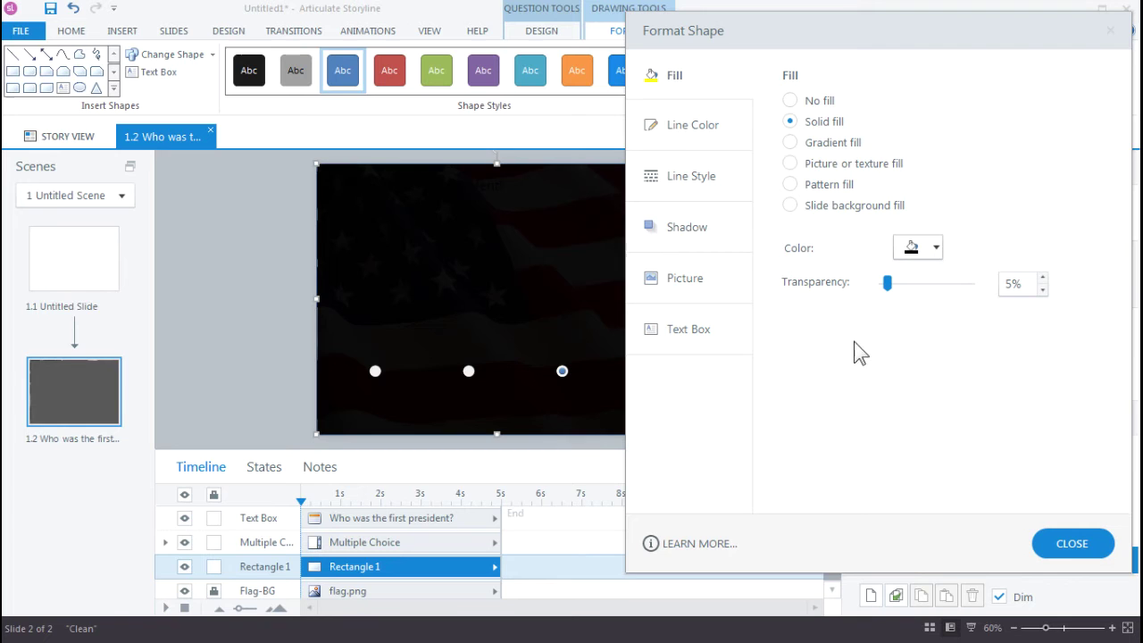
drag(887, 282, 896, 284)
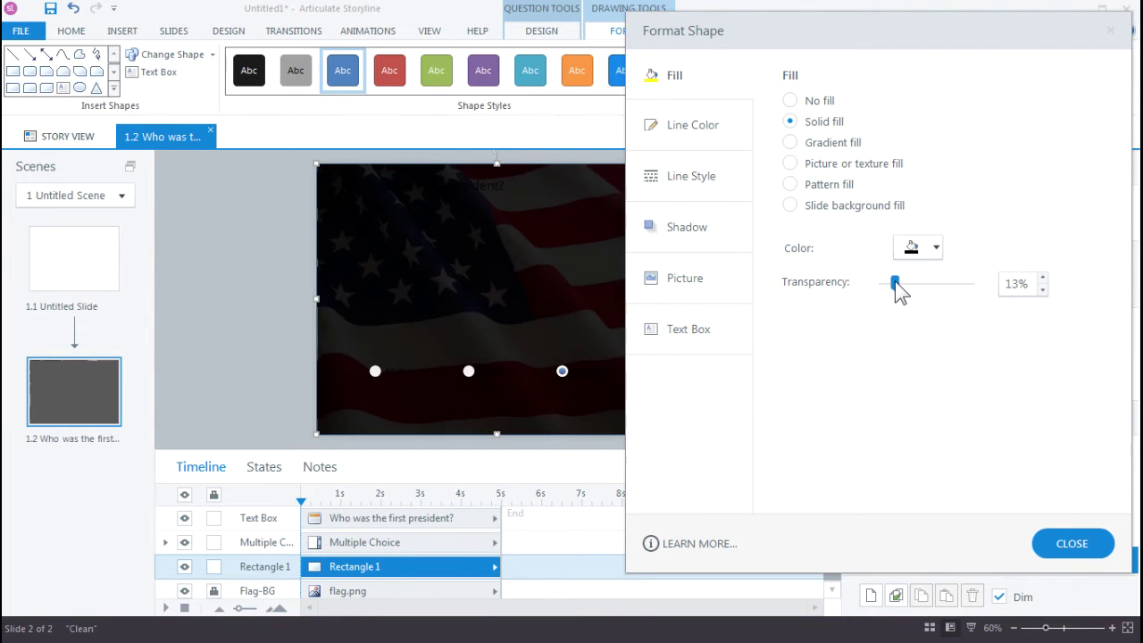
click(1070, 542)
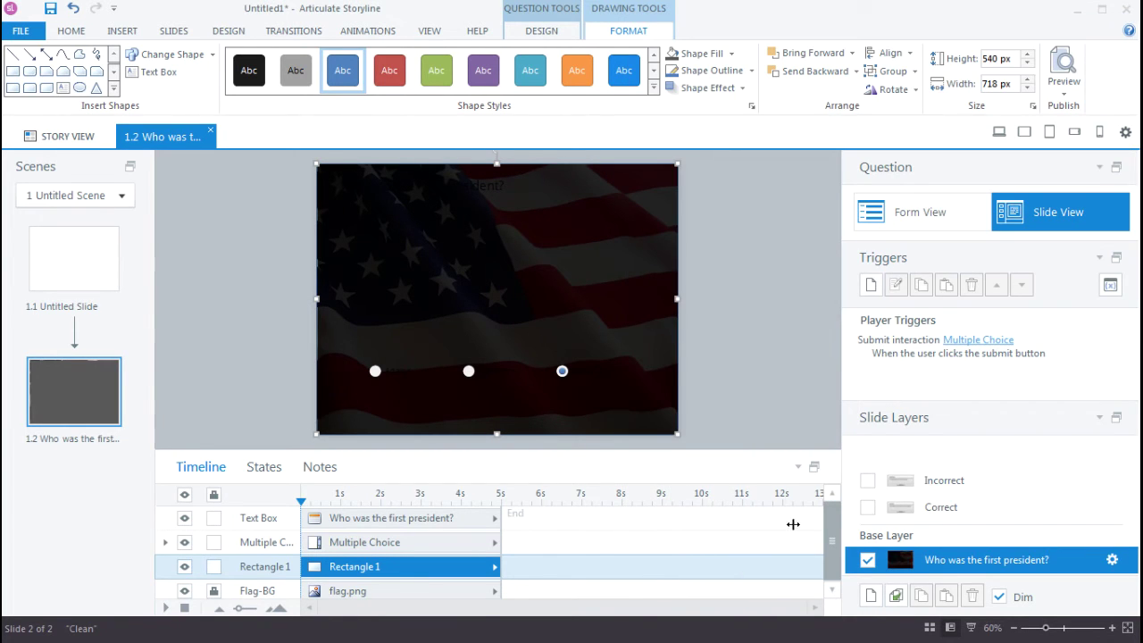
Step: Lock the cover rectangle and rename it Cover-BG
click(214, 566)
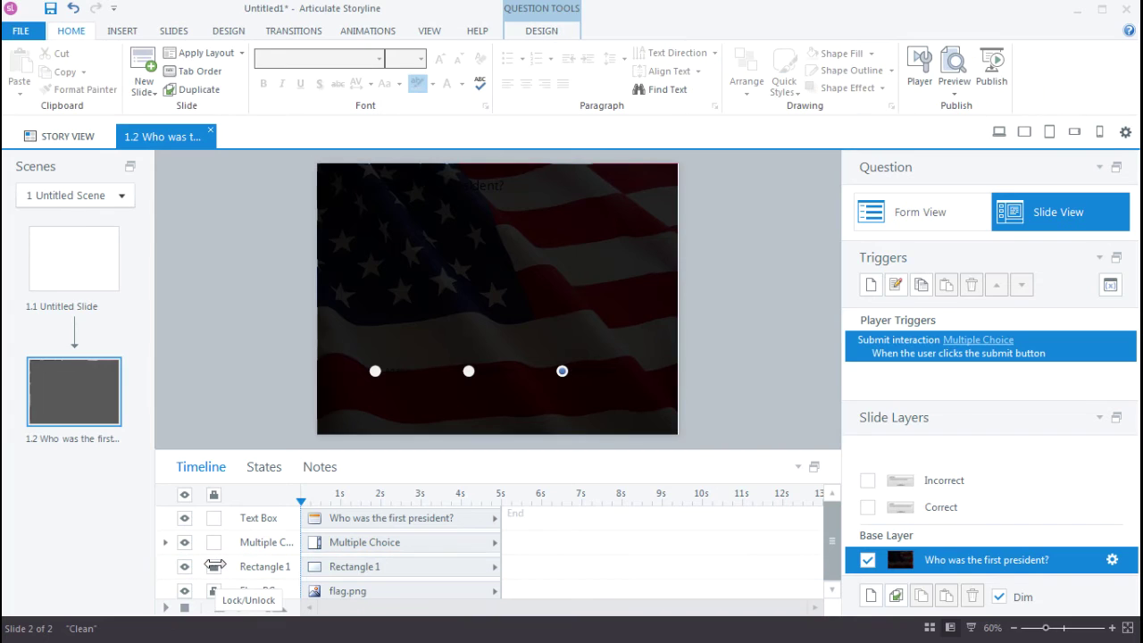
double_click(247, 567)
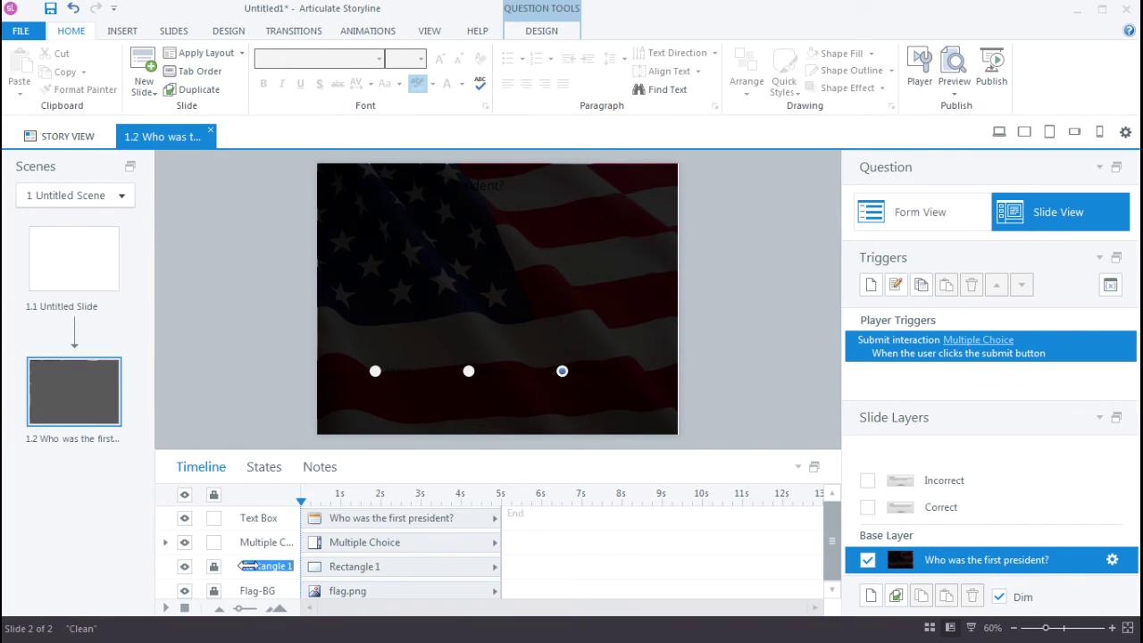
text(Cover-BG)
key(Return)
Step: Make the Adams, Jefferson and Washington answer labels white
click(464, 370)
shift+click(507, 375)
shift+click(559, 373)
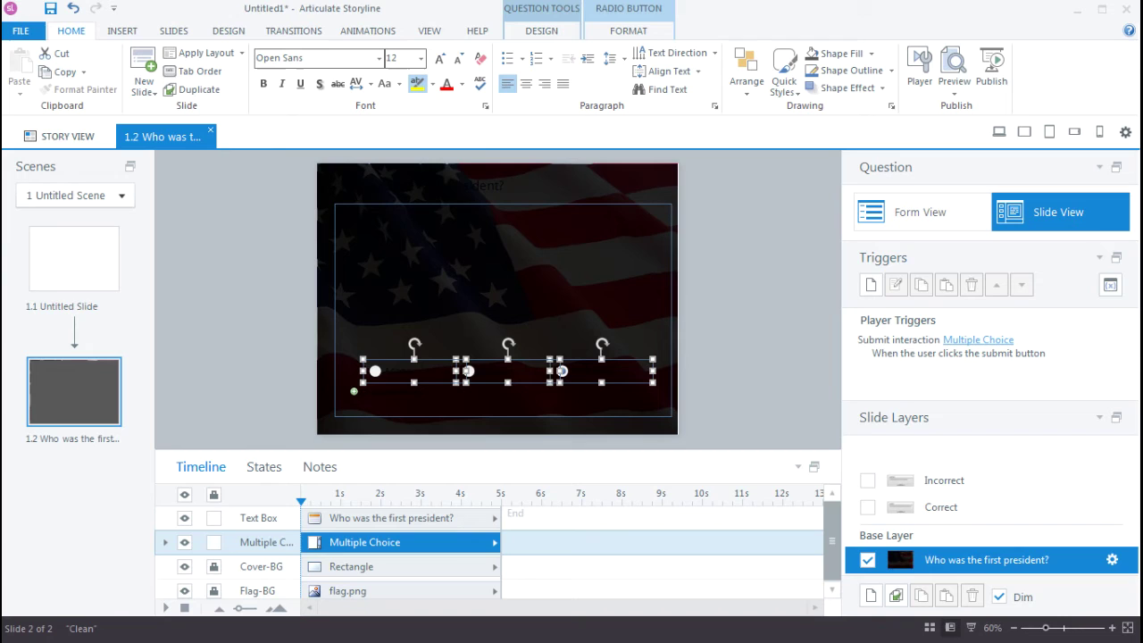
click(461, 84)
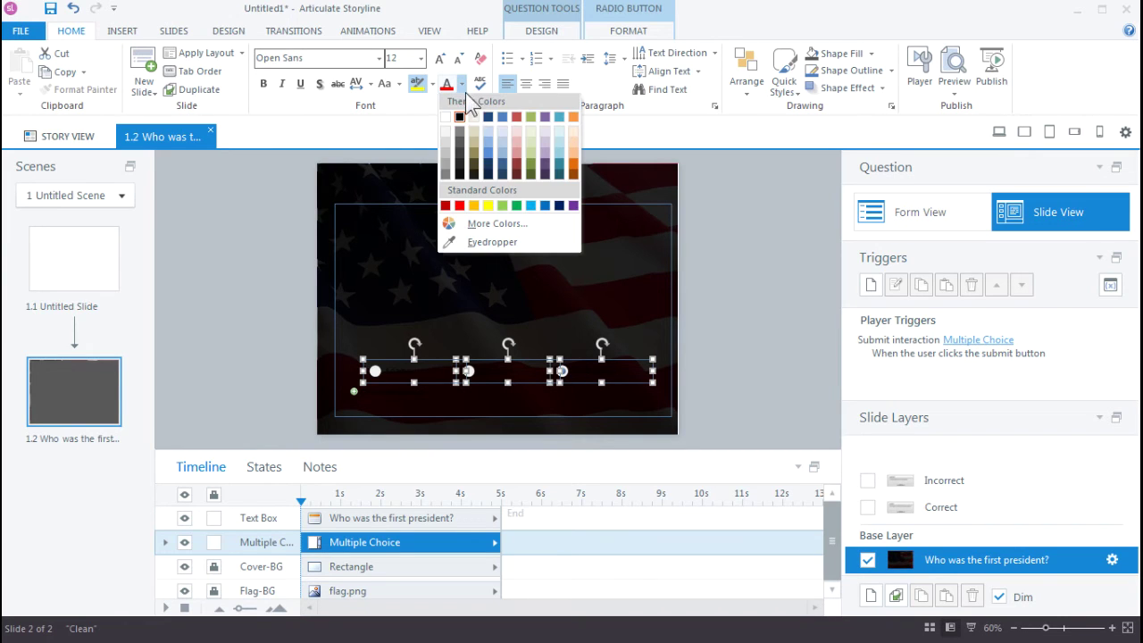
click(446, 117)
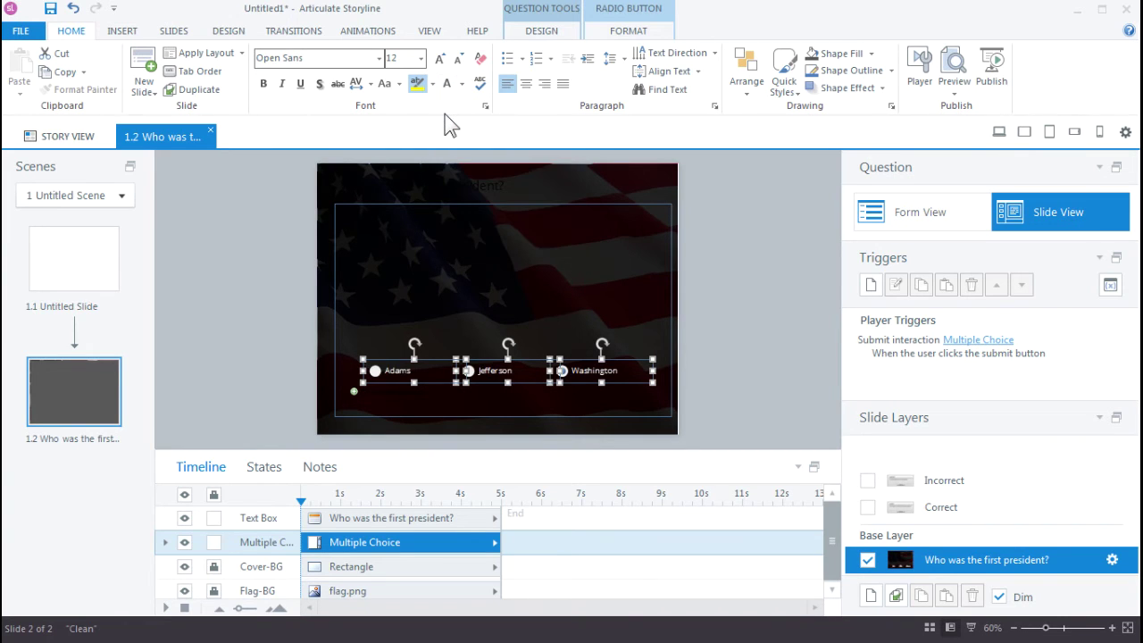
Step: Make the question text white, 24 pt and bold
click(423, 168)
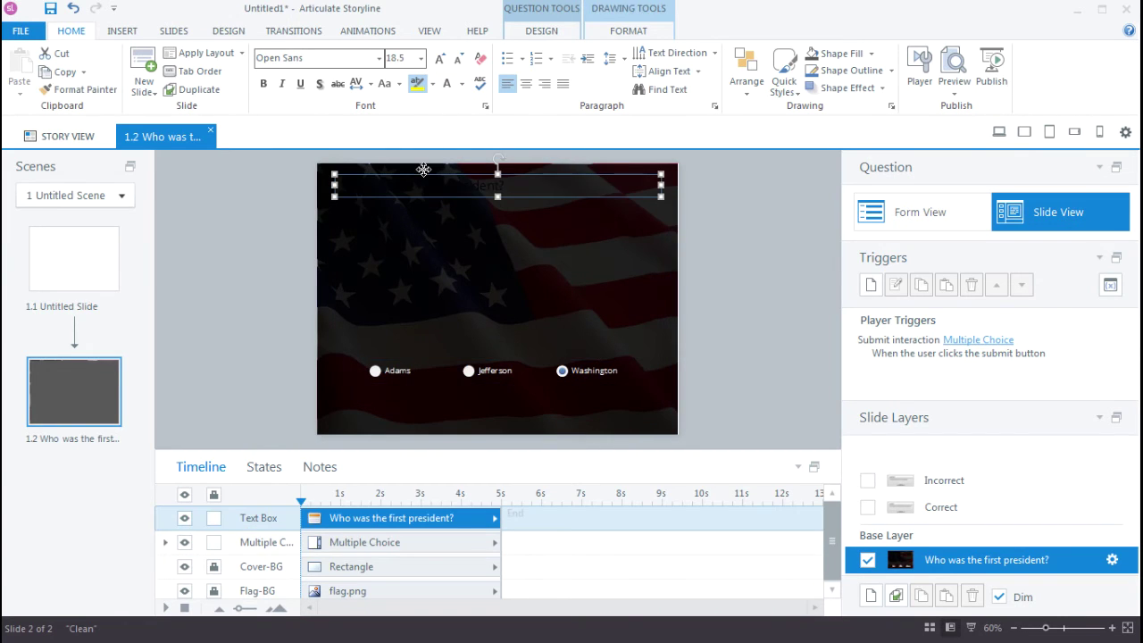
click(461, 84)
click(445, 117)
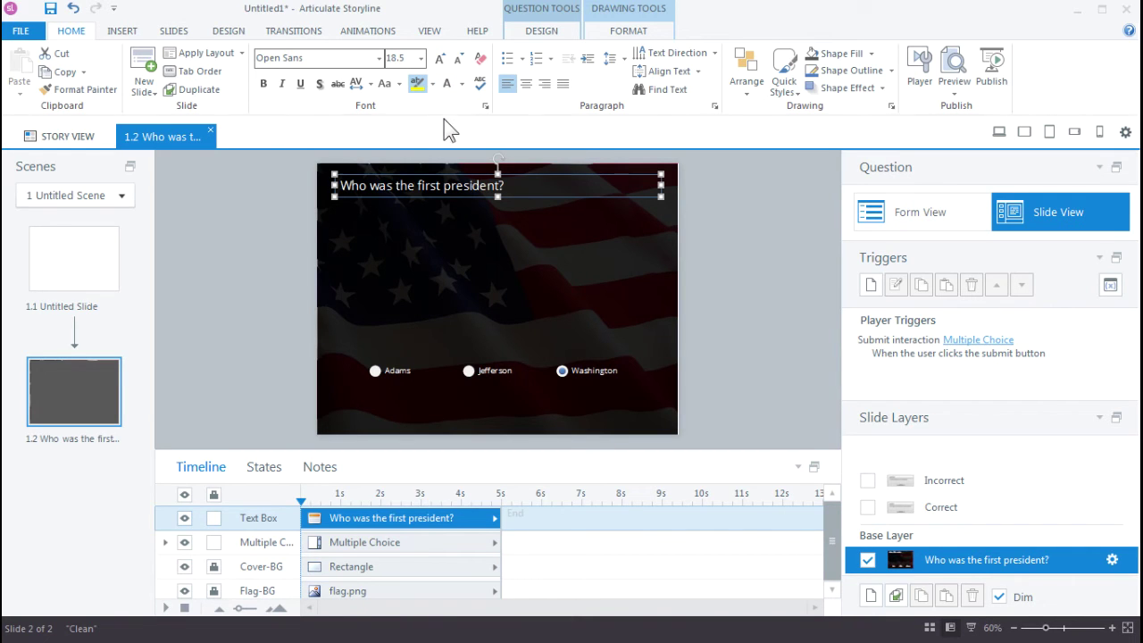
click(440, 59)
click(439, 58)
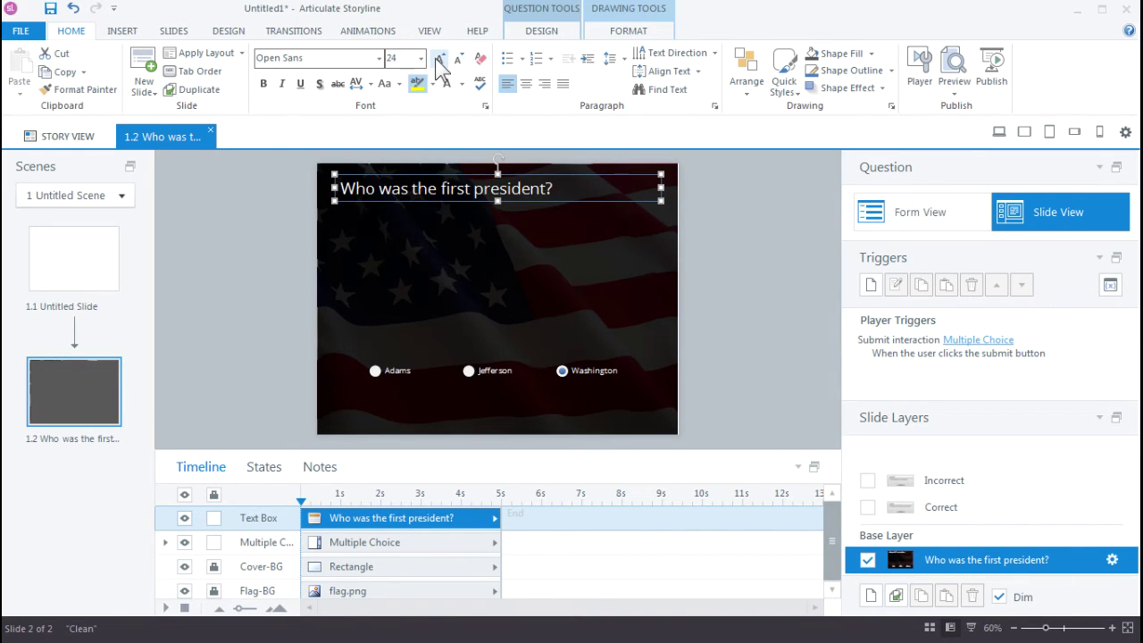
click(266, 85)
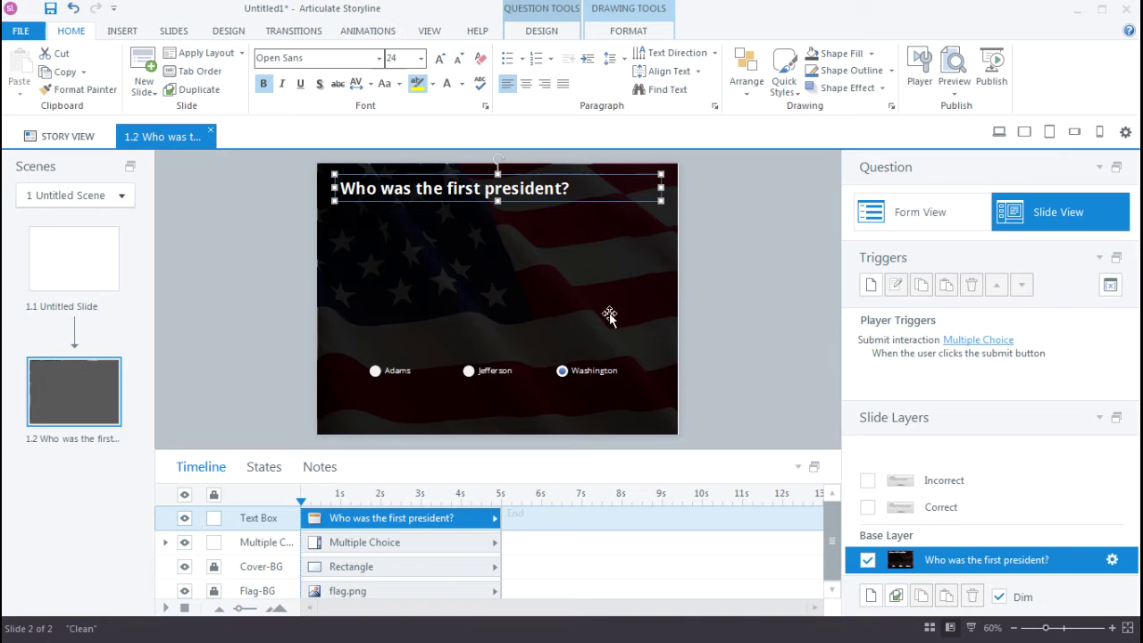
Step: Insert the Adams, Jefferson and Washington portrait files together using Picture from File
click(123, 31)
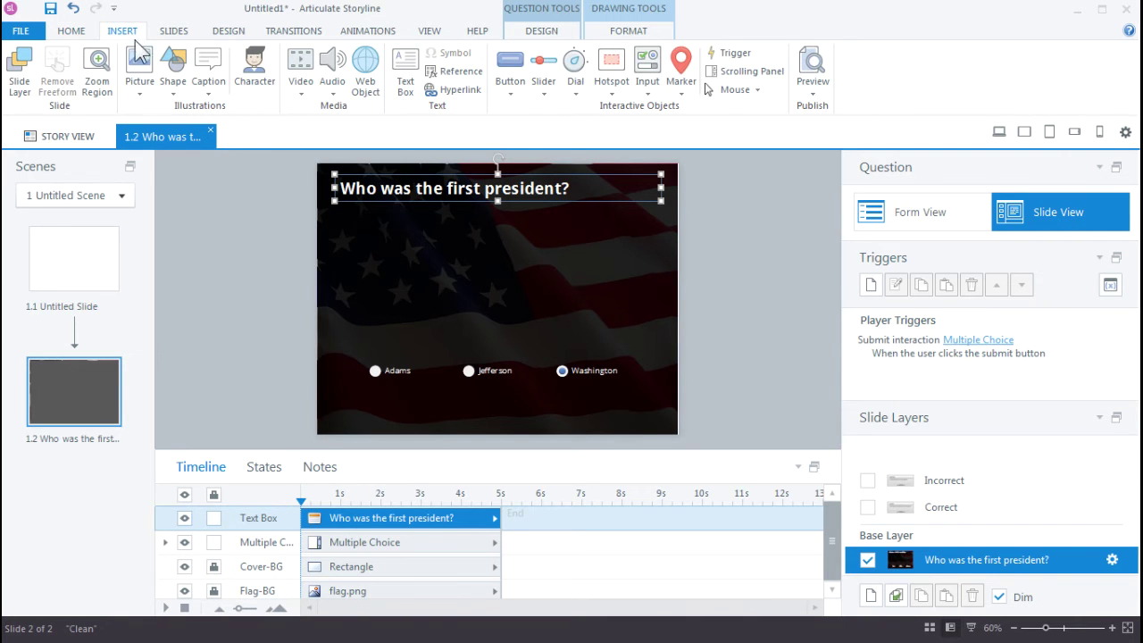
click(142, 79)
click(196, 106)
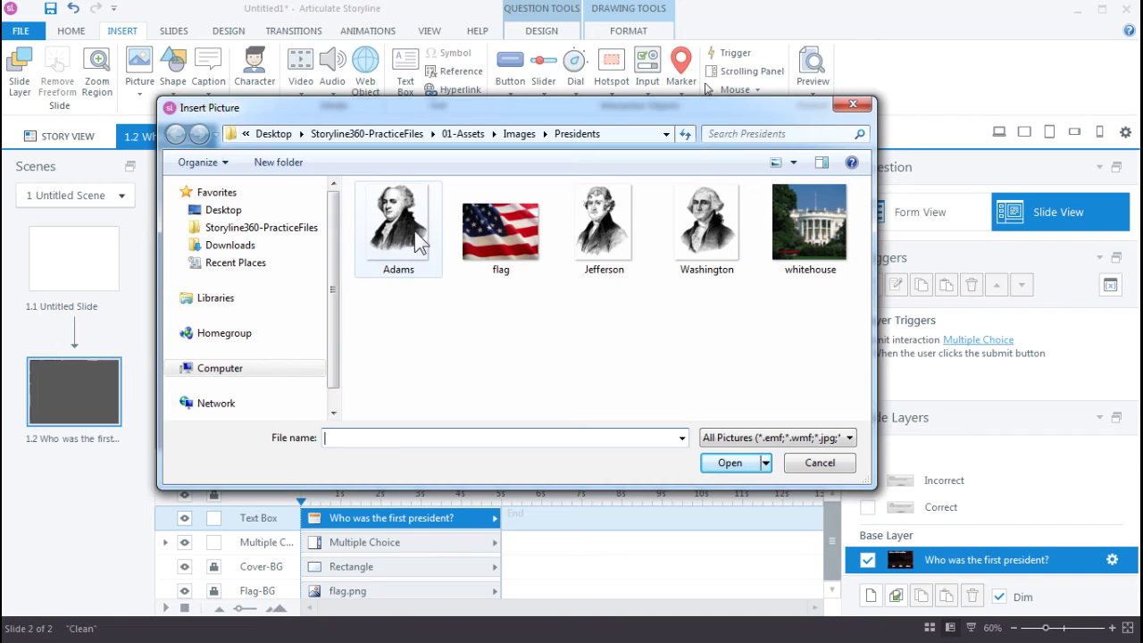
click(398, 231)
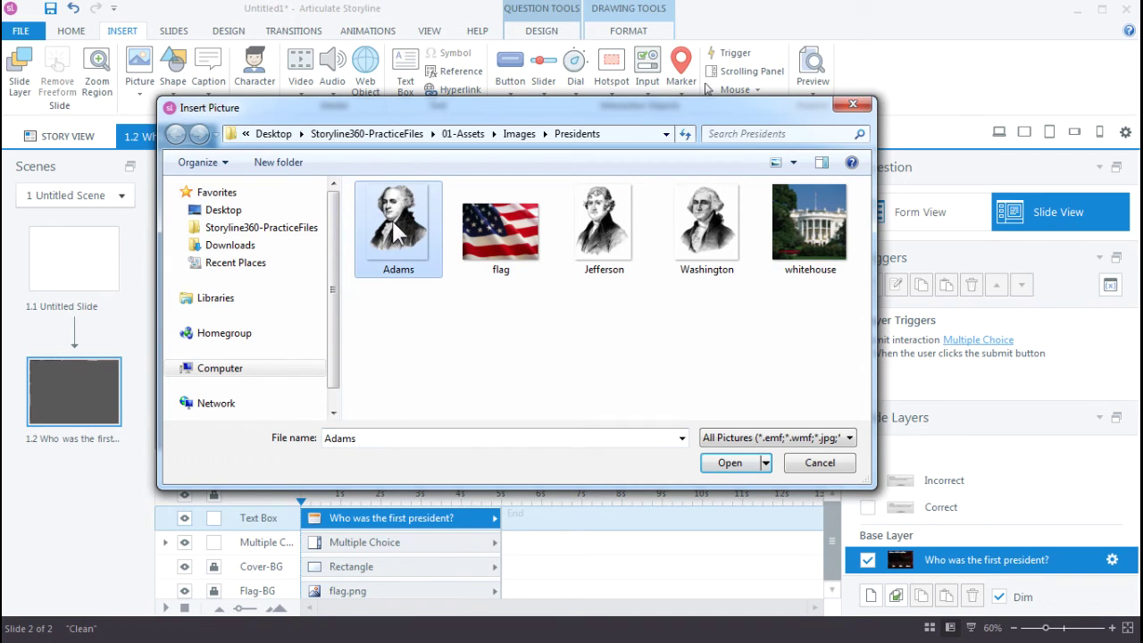
ctrl+click(615, 234)
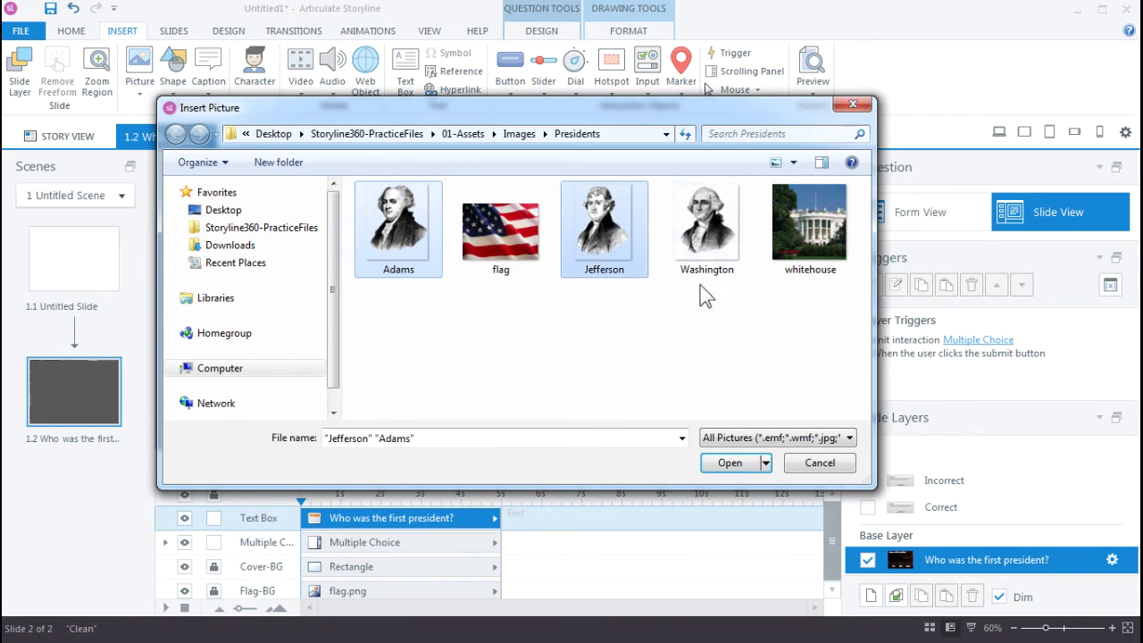
ctrl+click(704, 231)
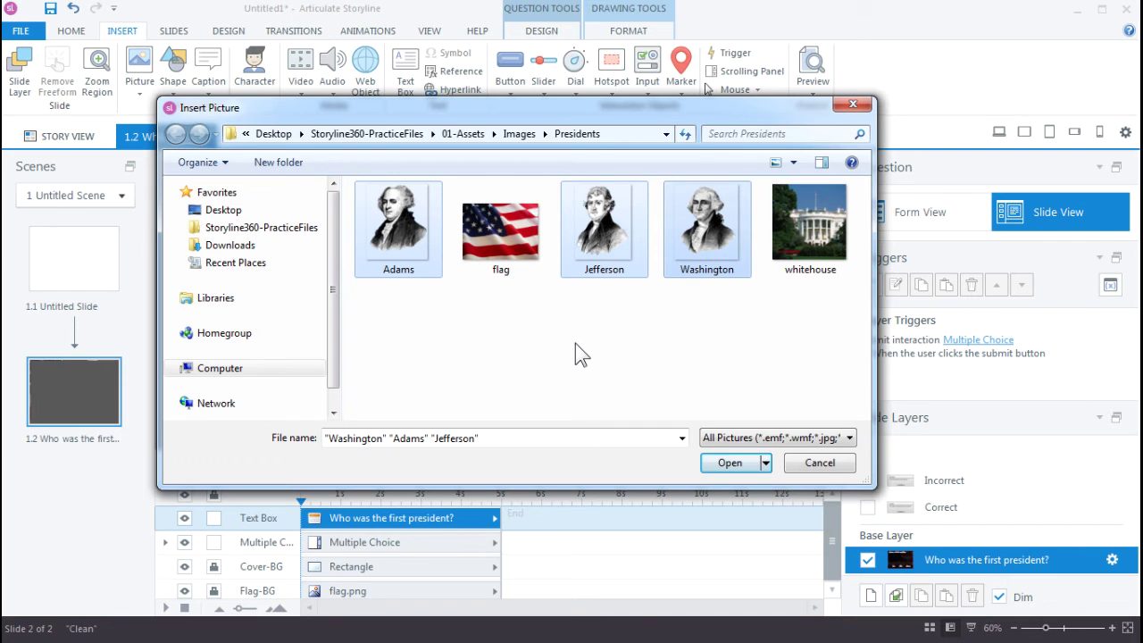
click(730, 462)
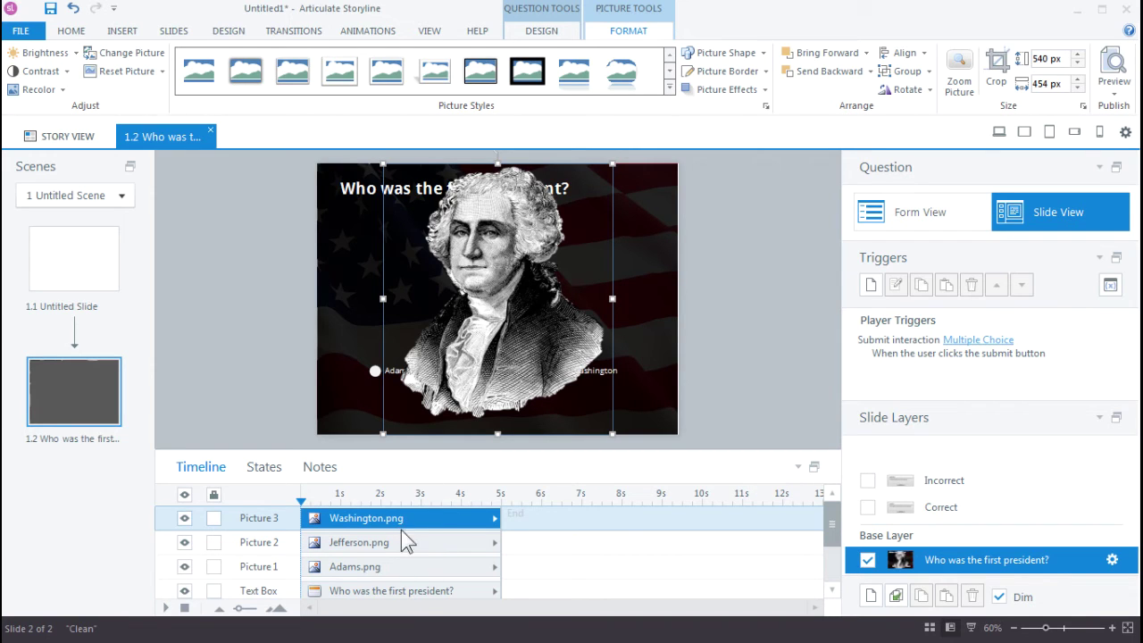
Step: Shrink all three portraits together to 230 px wide
shift+click(359, 566)
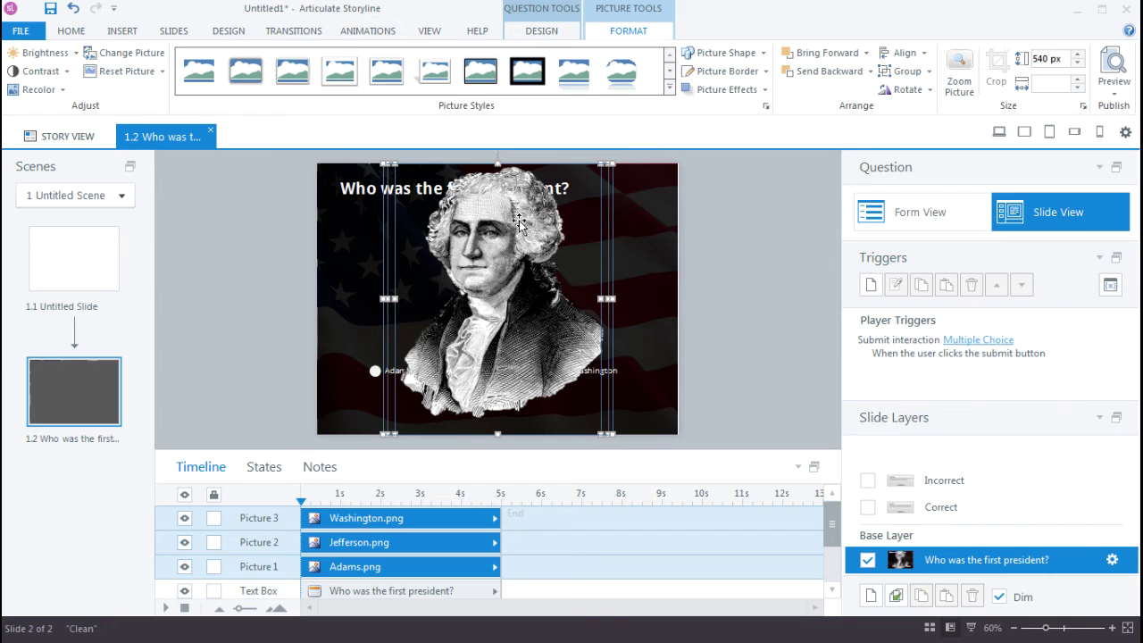
drag(607, 166, 577, 304)
click(722, 304)
Step: Arrange the Adams, Jefferson and Washington portraits side by side in a row above the choices
click(402, 285)
click(386, 302)
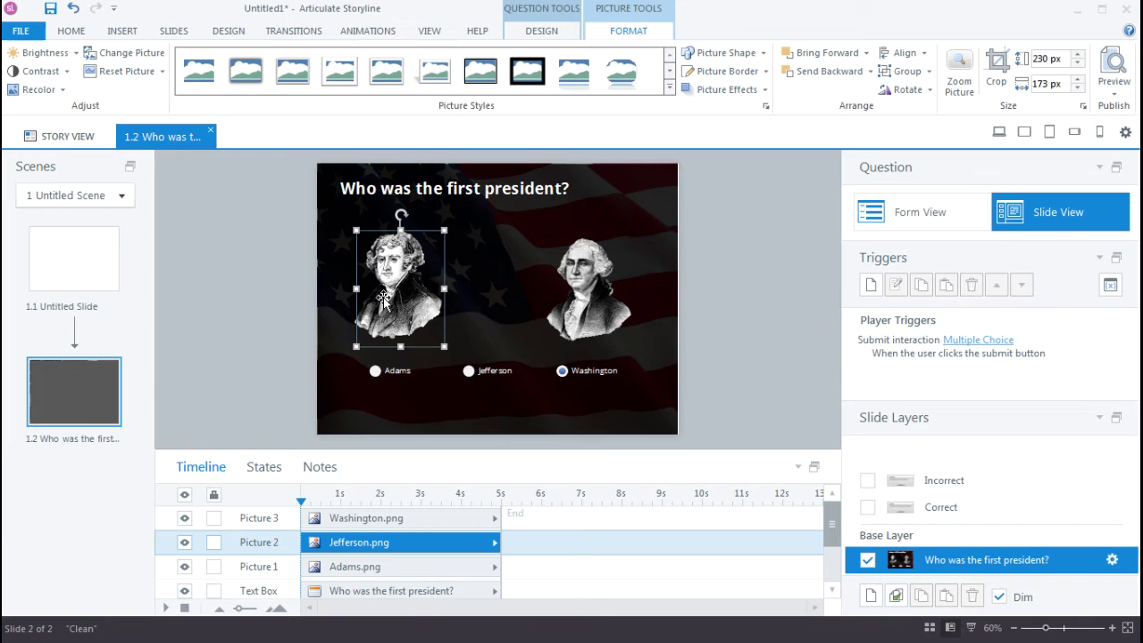
drag(385, 308, 471, 304)
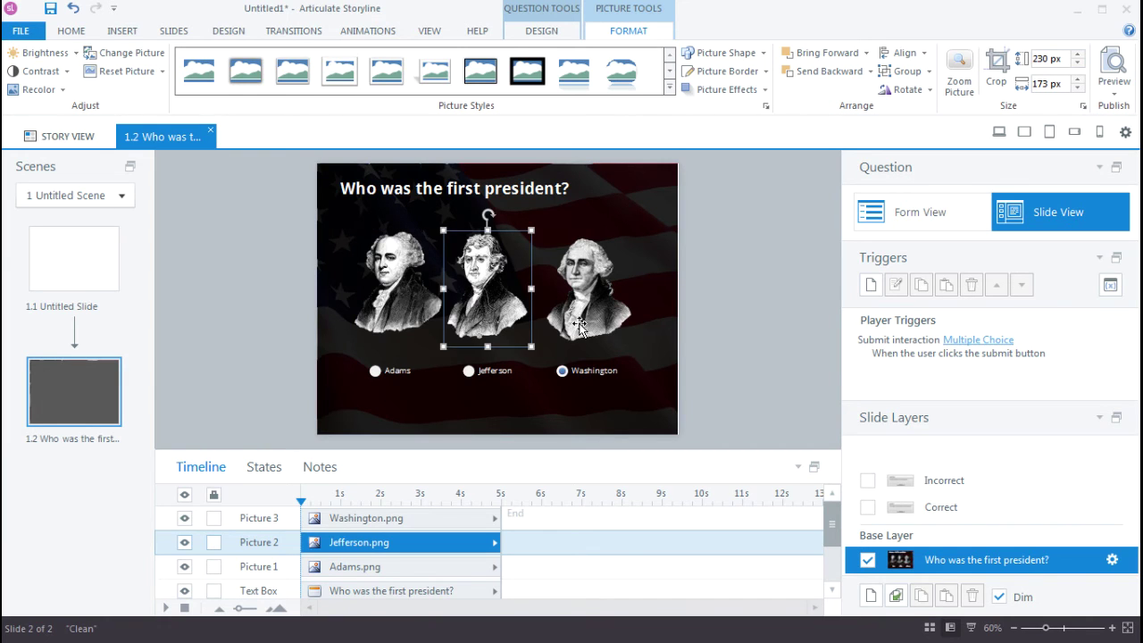
click(590, 319)
drag(589, 319, 599, 319)
drag(498, 304, 512, 304)
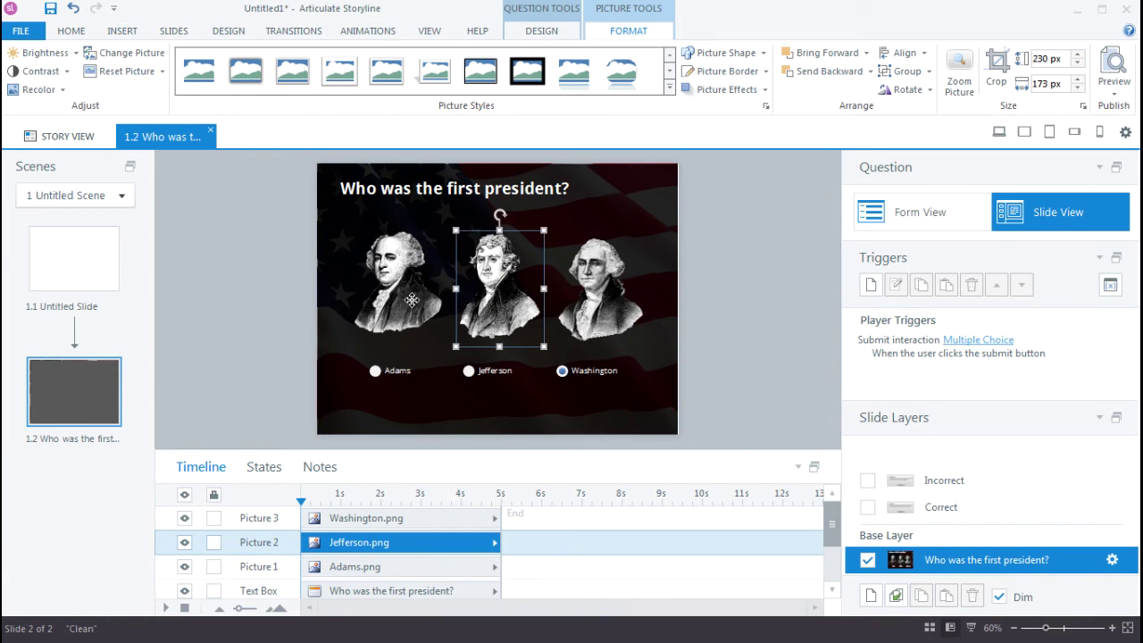
click(405, 309)
drag(404, 308, 398, 308)
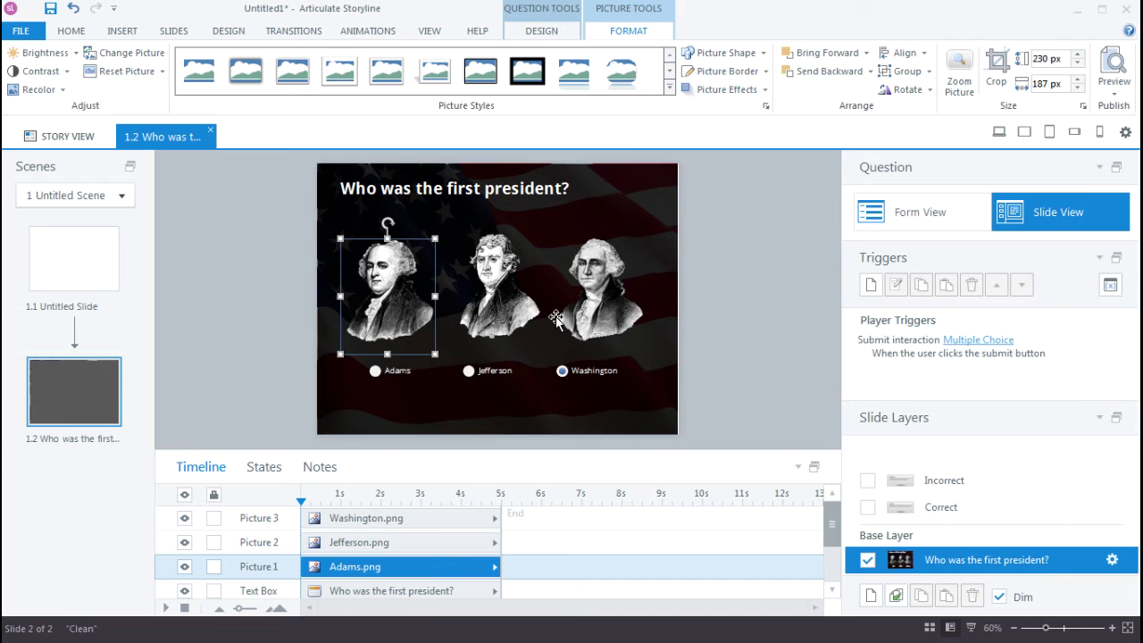
shift+click(494, 312)
shift+click(601, 300)
Step: Align the three portraits on their middles and distribute them horizontally
click(902, 52)
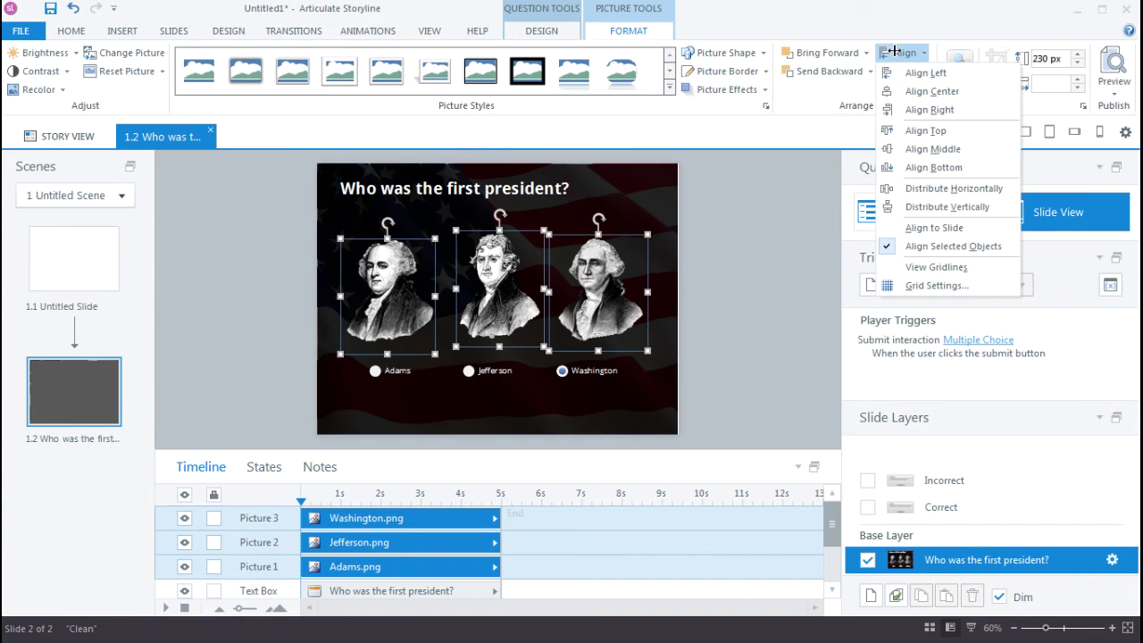
click(934, 148)
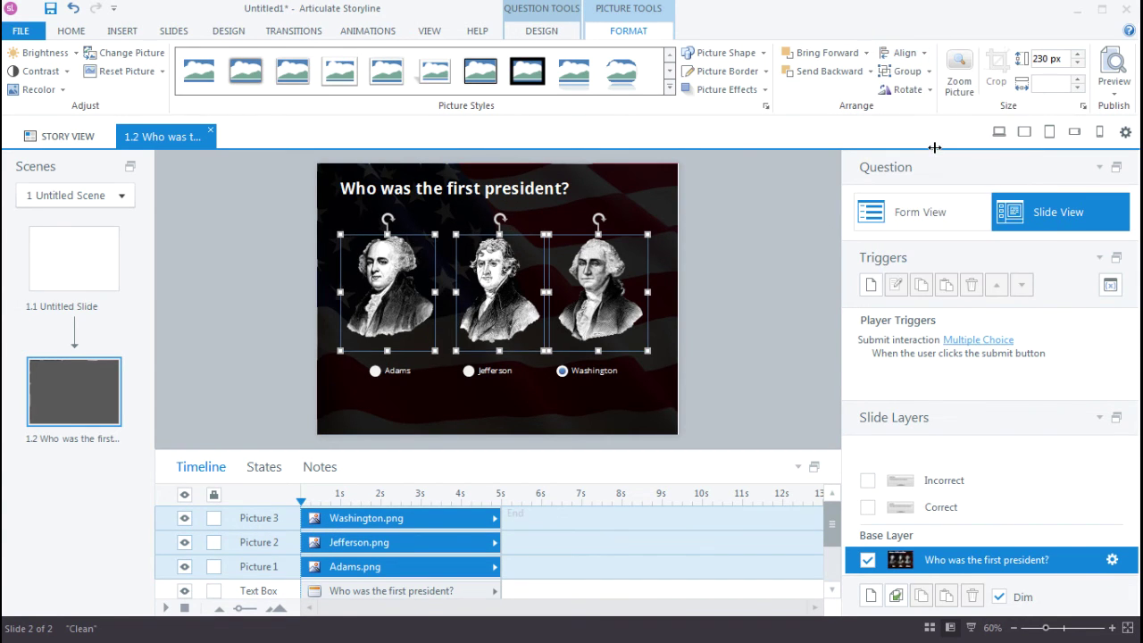
click(904, 53)
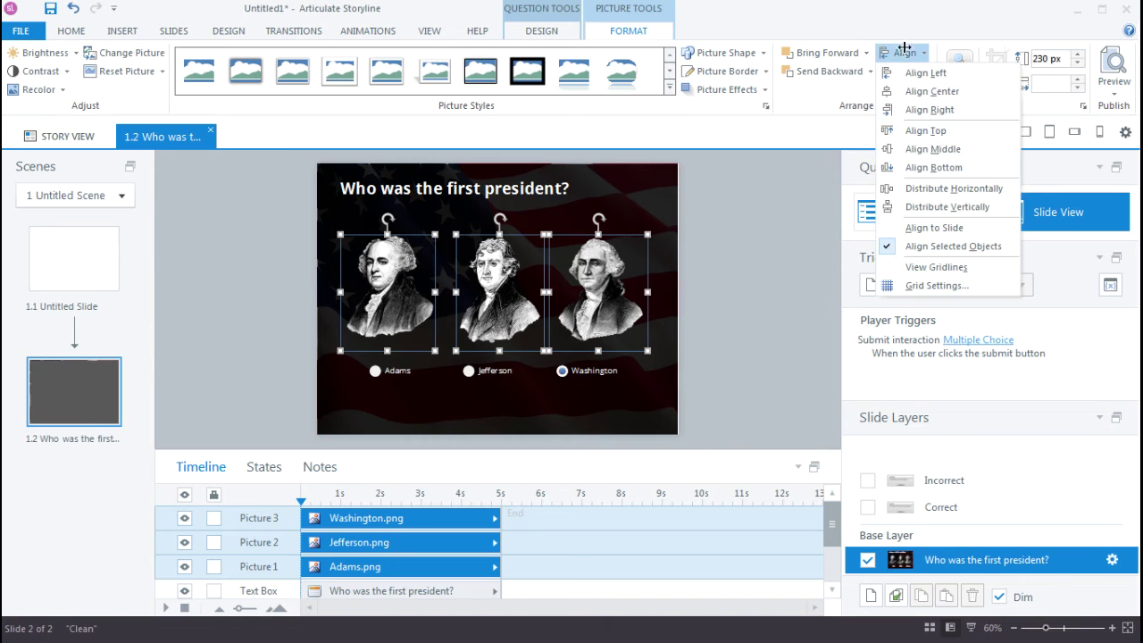
click(954, 188)
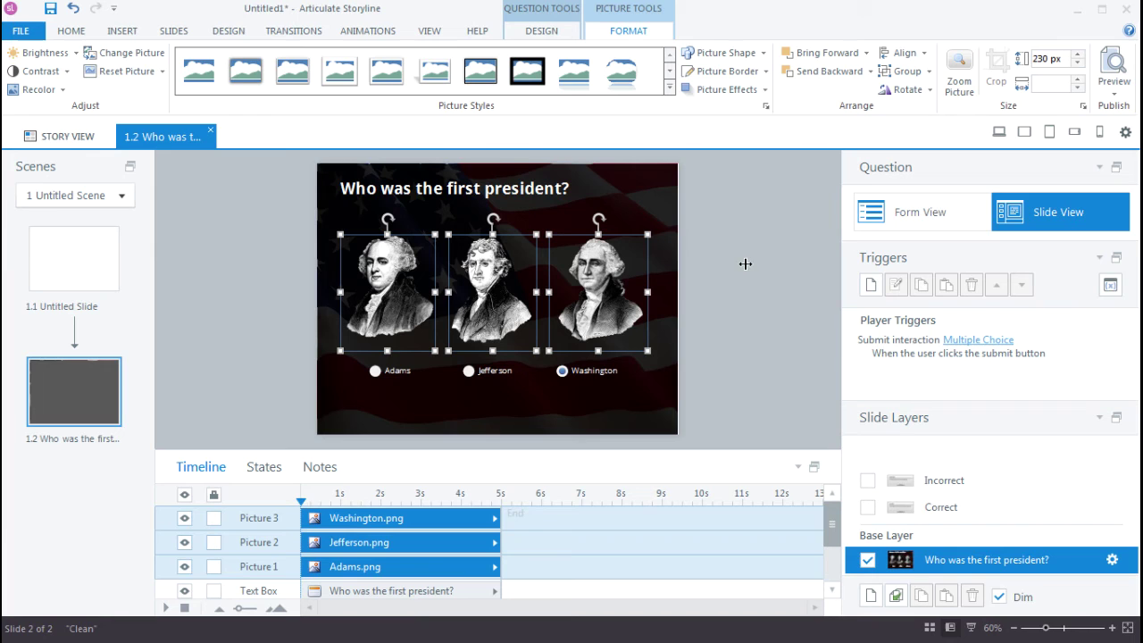
Step: Preview only this quiz slide in the player
click(1114, 90)
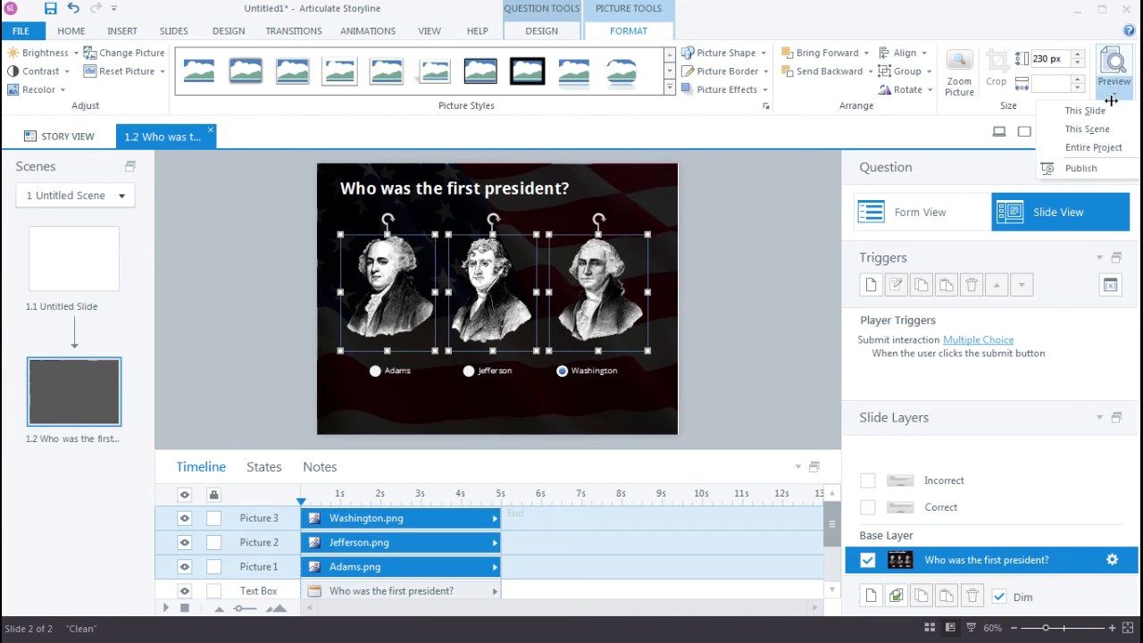
click(1104, 109)
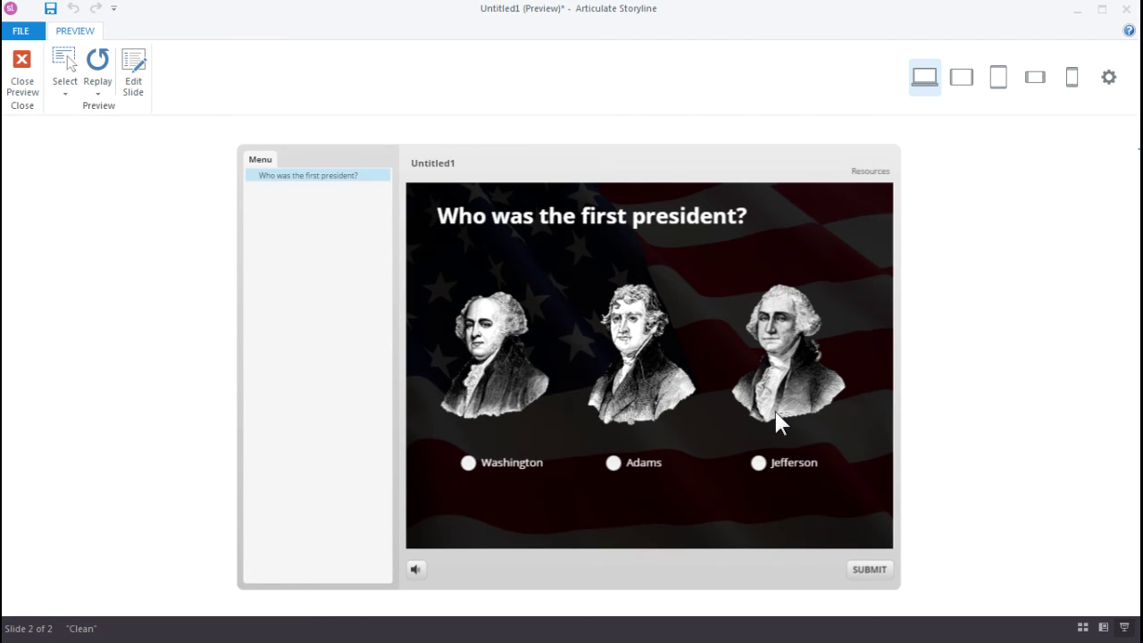
Step: Close the preview, set answer Shuffle to None in Form View, and return to Slide View
click(22, 77)
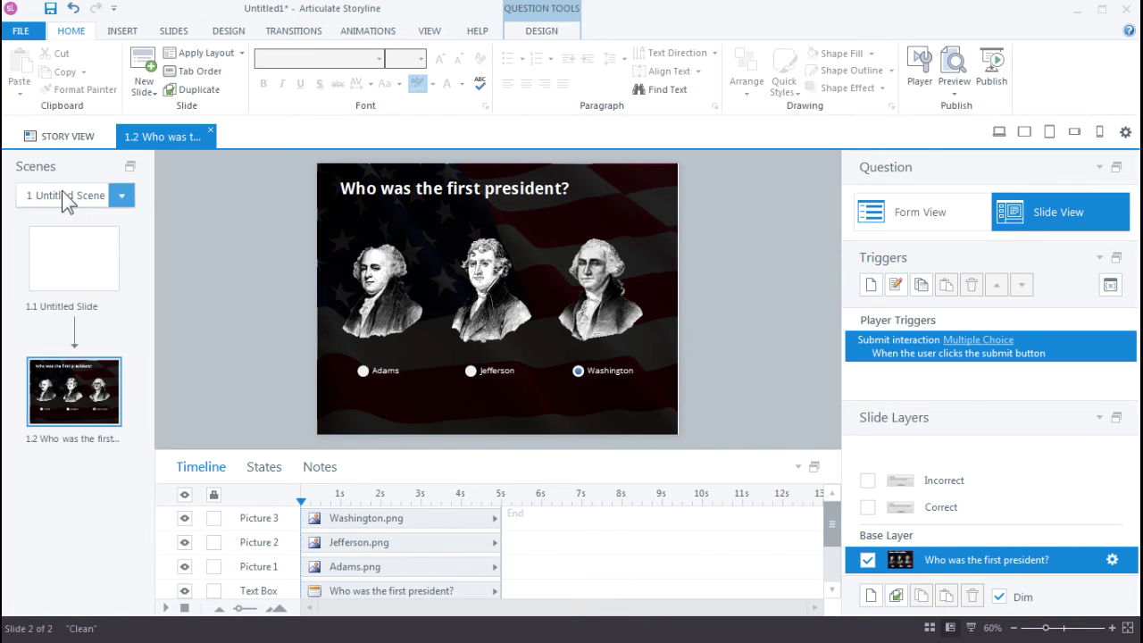
click(912, 217)
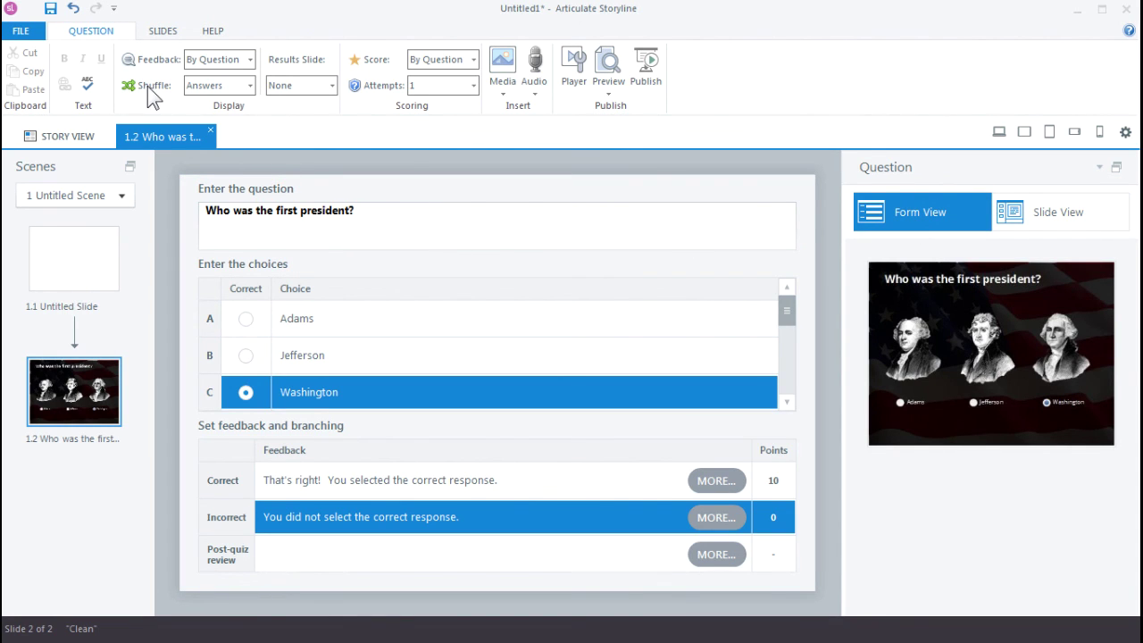
click(207, 86)
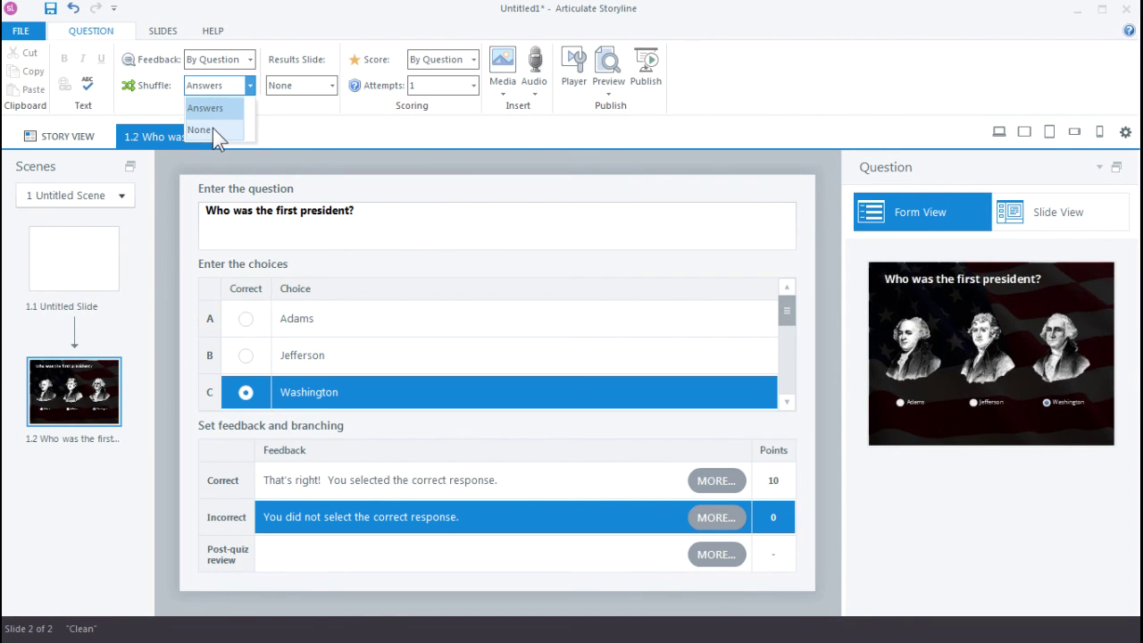
click(212, 129)
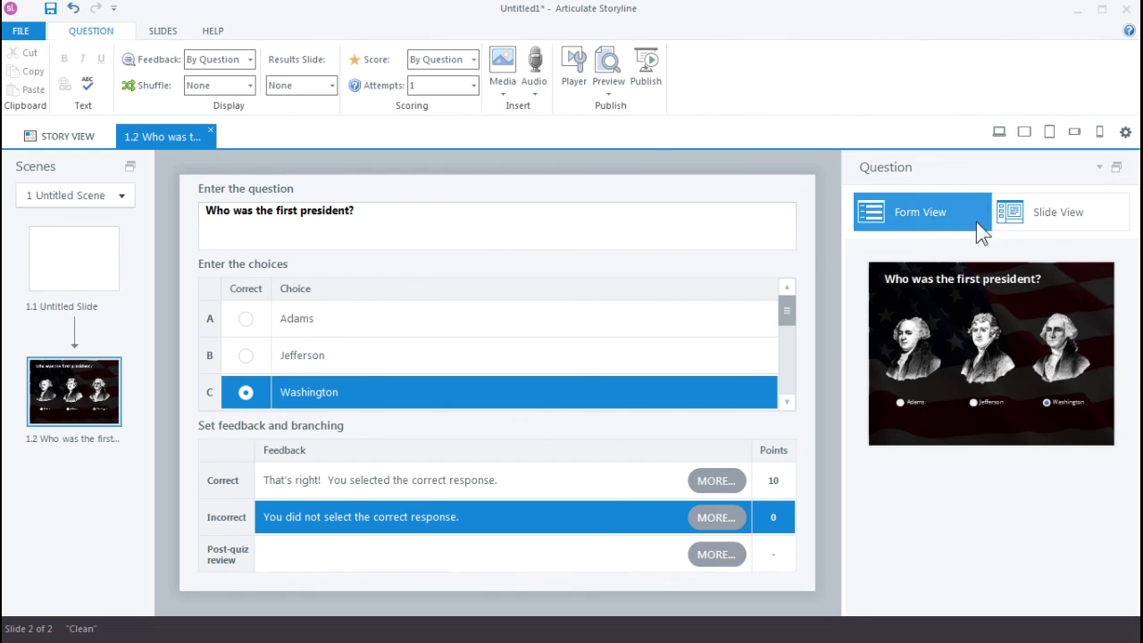
click(1029, 206)
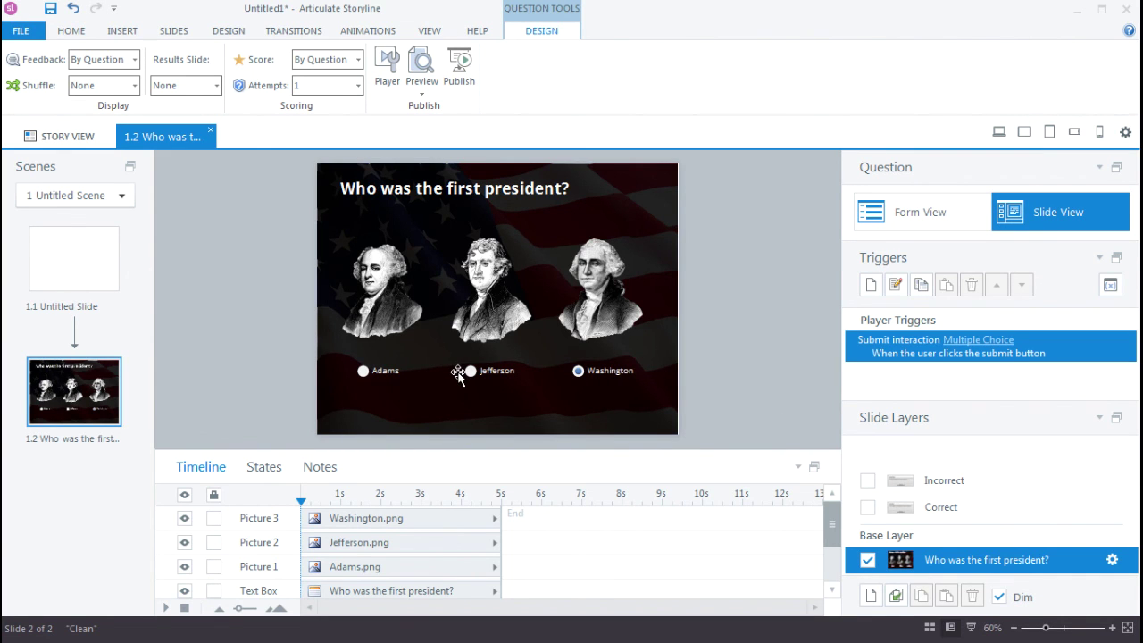
Step: Preview this slide, pick Washington and submit to get the Correct feedback
click(425, 88)
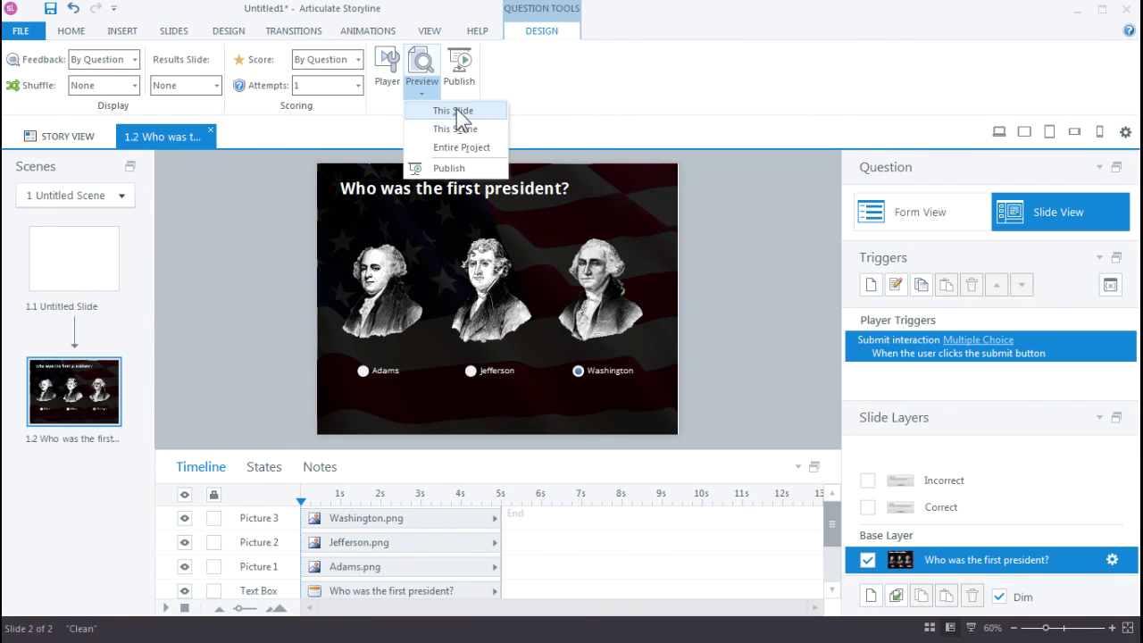
click(456, 110)
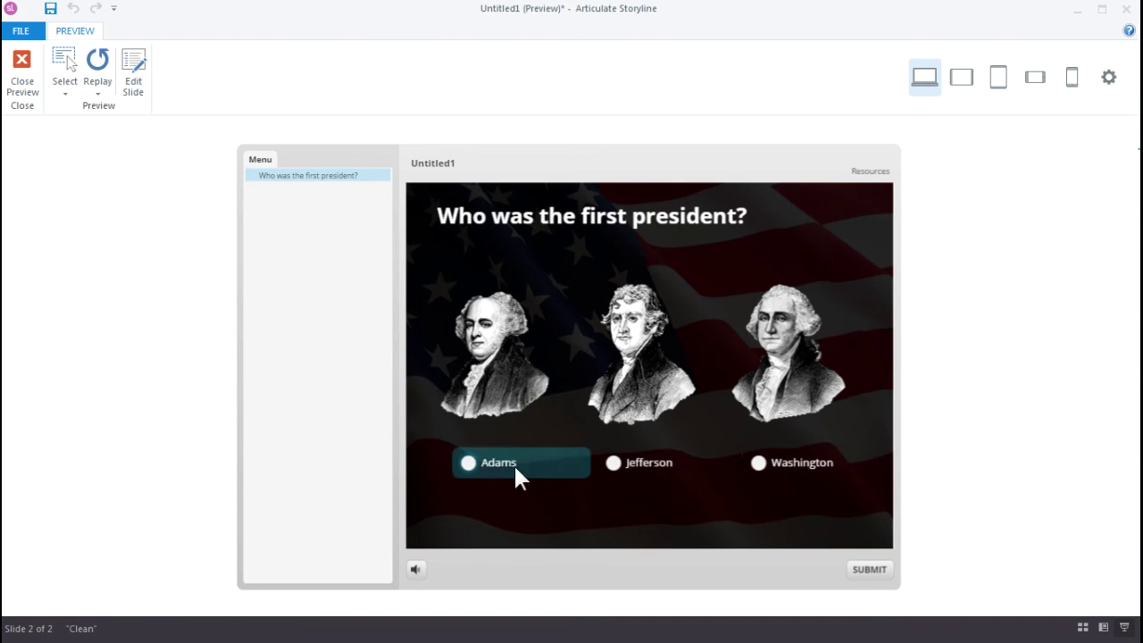
click(766, 474)
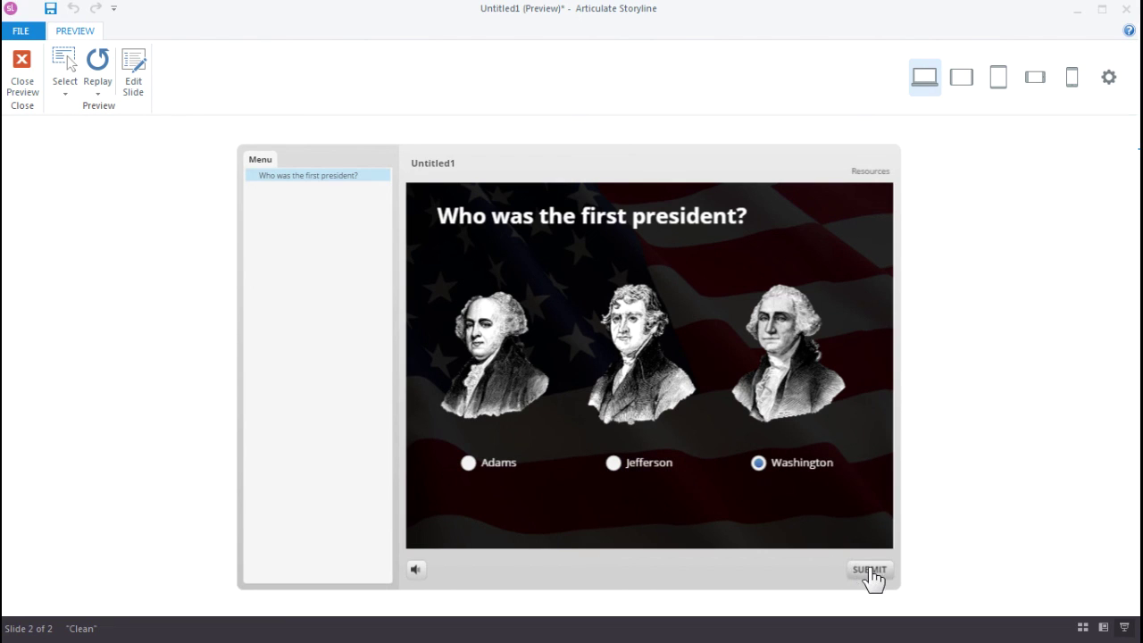
click(871, 570)
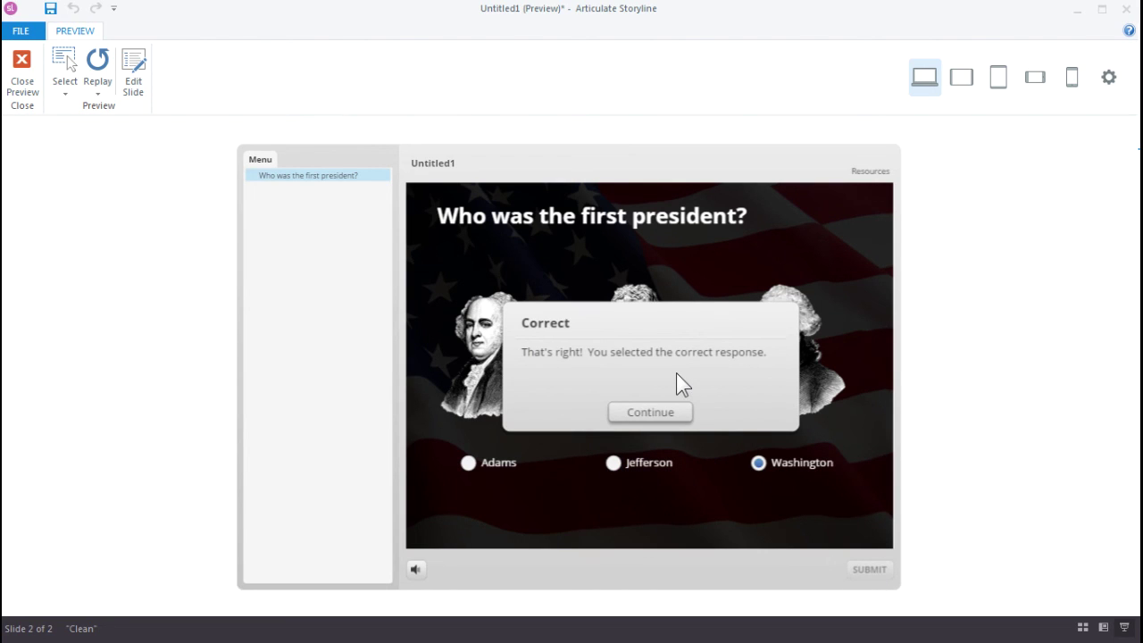